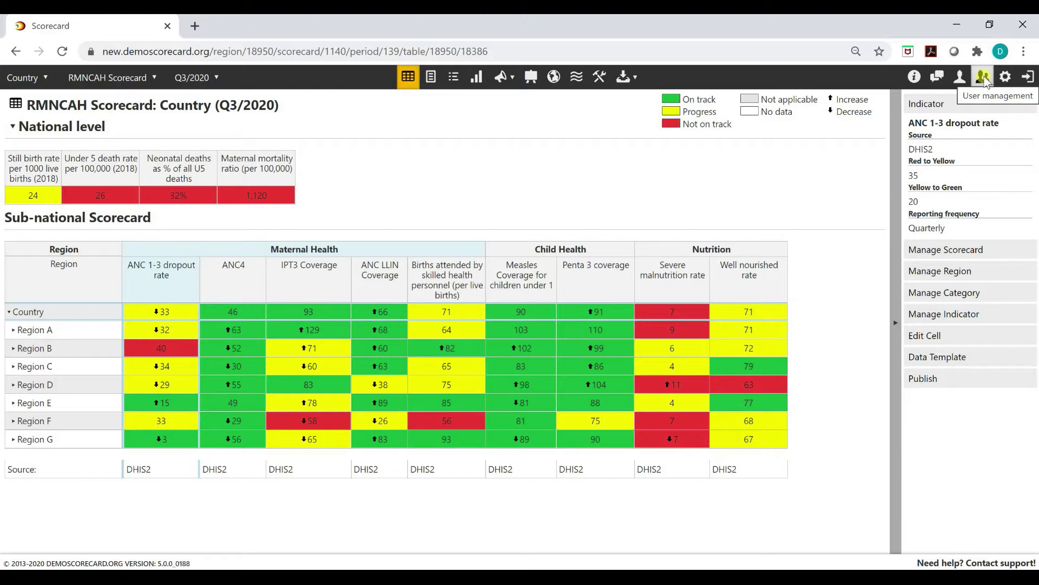
Step: Open user management and start adding a new user account
click(983, 78)
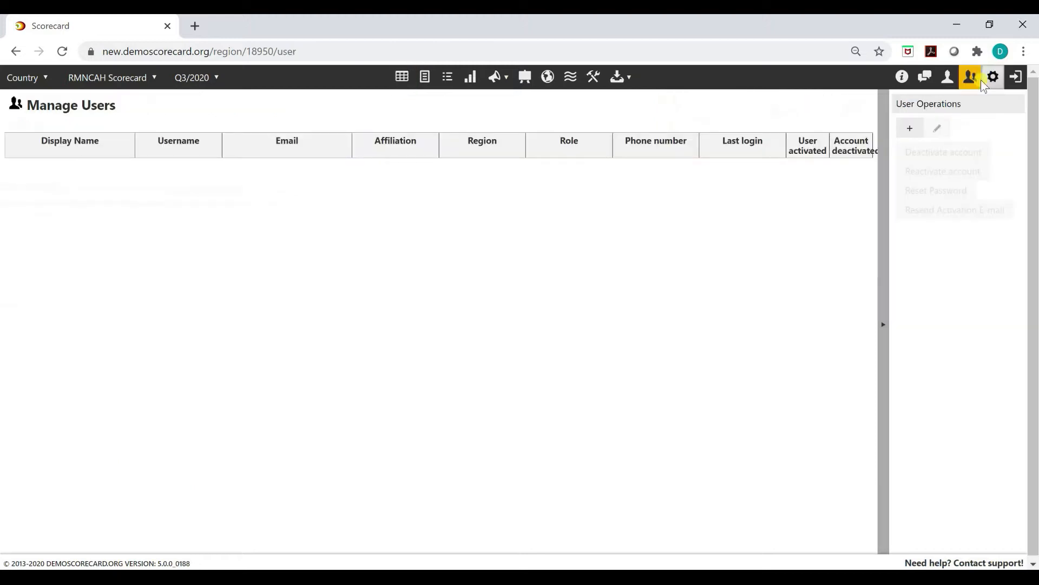
click(910, 128)
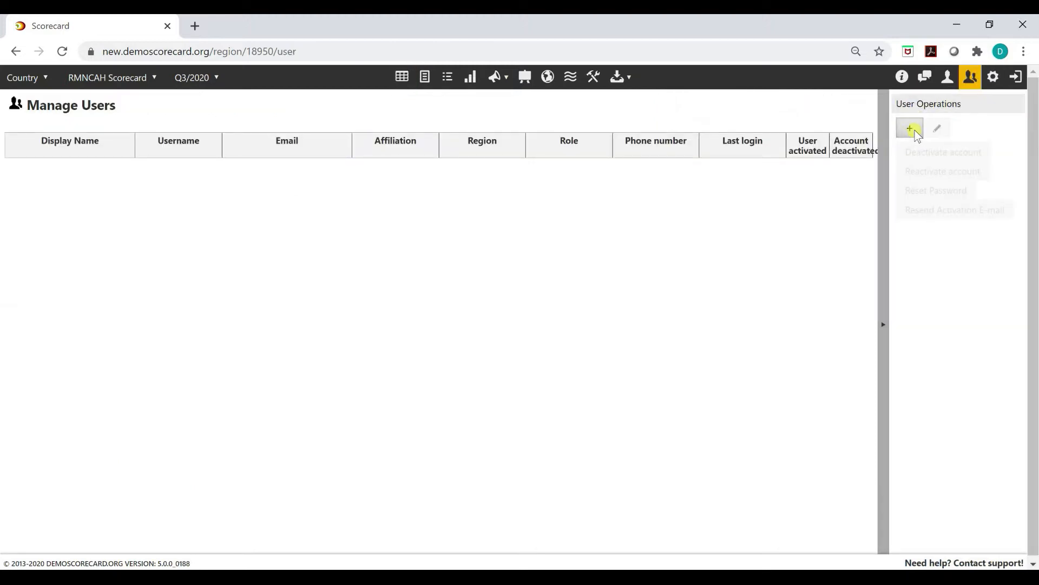
click(914, 129)
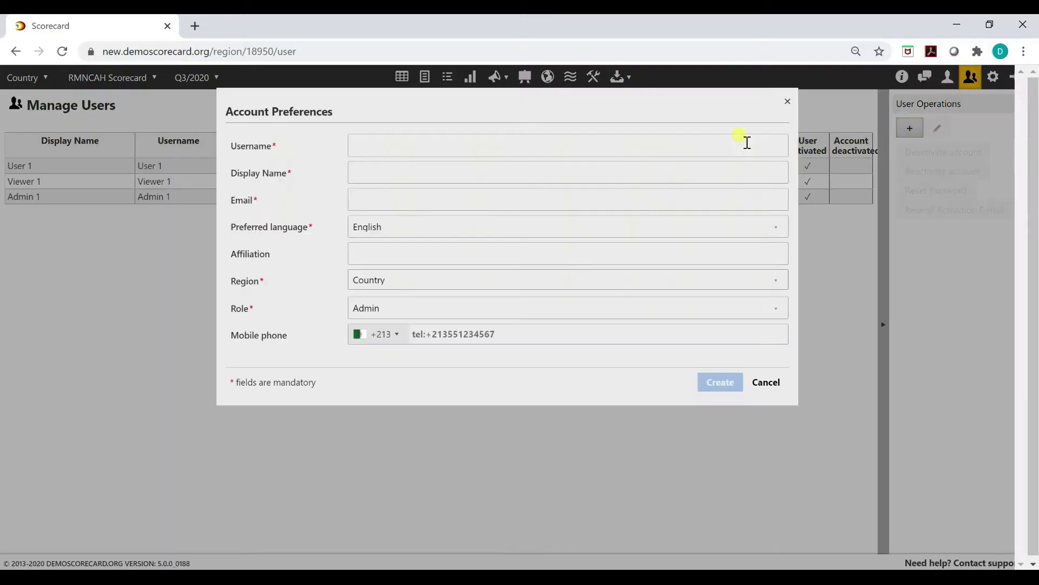
Step: Look through the new account's username, display name, email, preferred language and affiliation fields
click(457, 144)
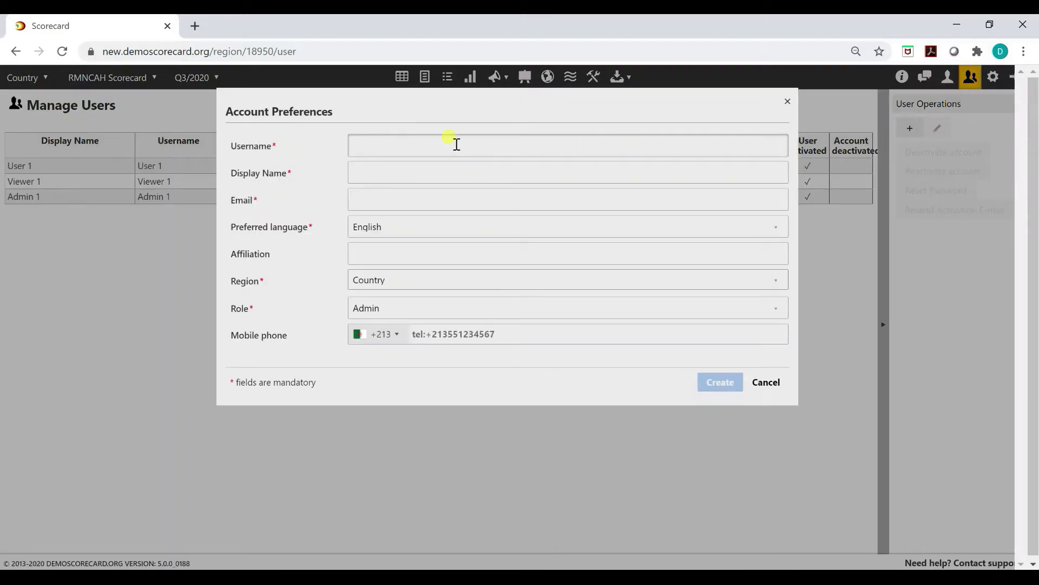
click(436, 168)
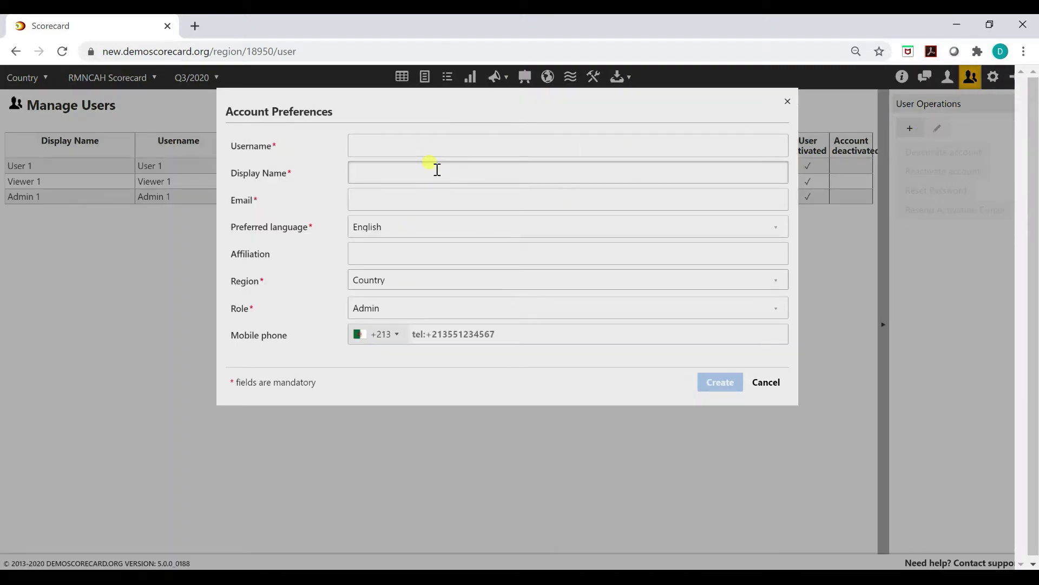
click(422, 198)
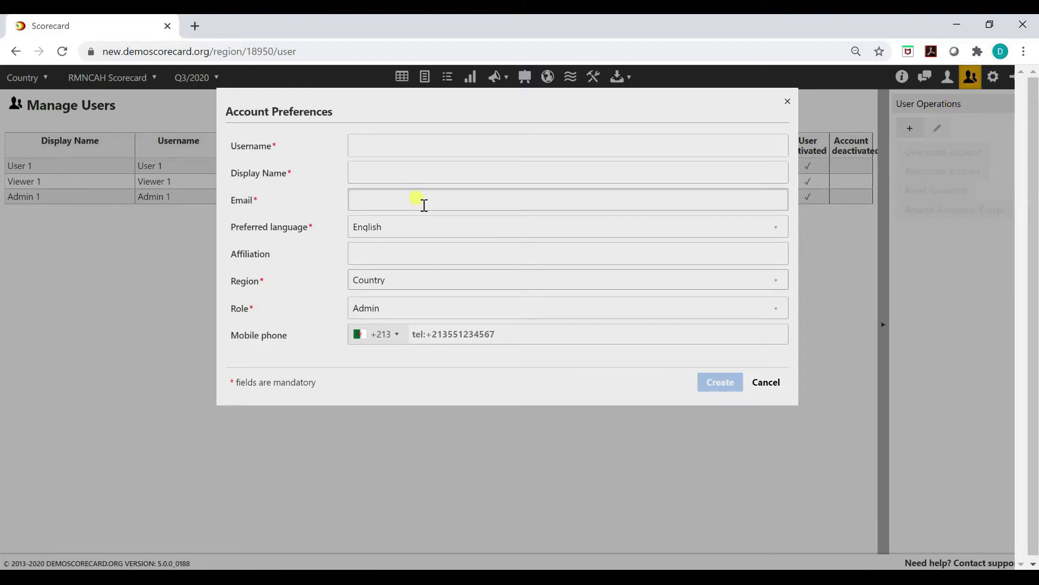
click(425, 229)
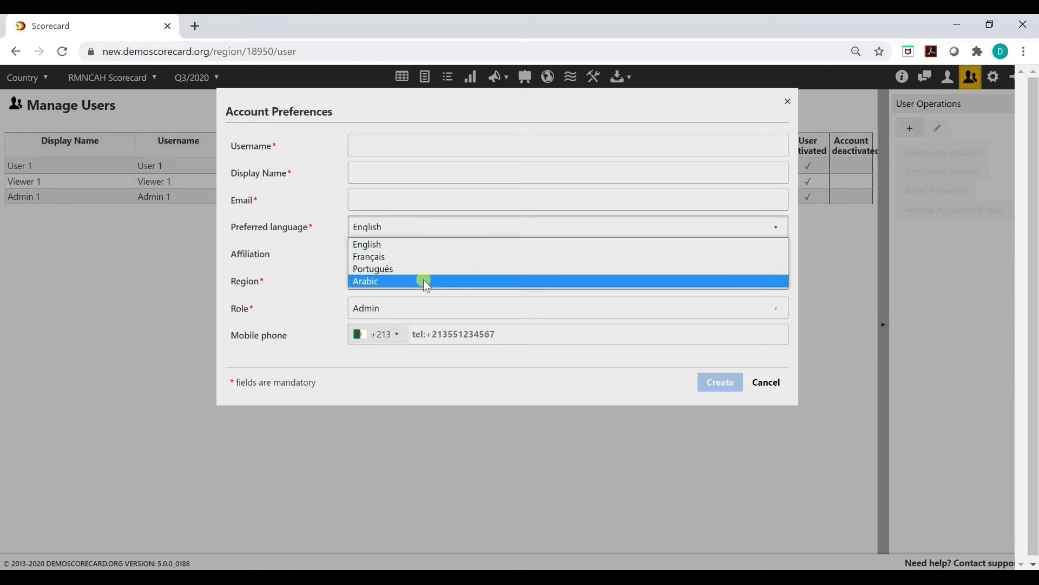
click(425, 225)
click(401, 256)
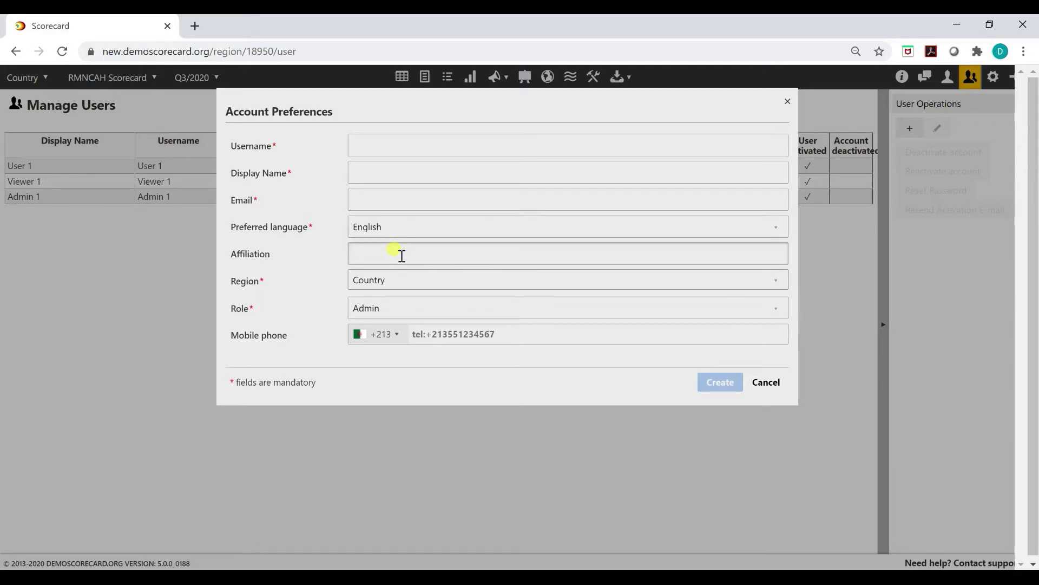
Step: Set the new account's region to Region A, and narrow it down to District 1
click(398, 279)
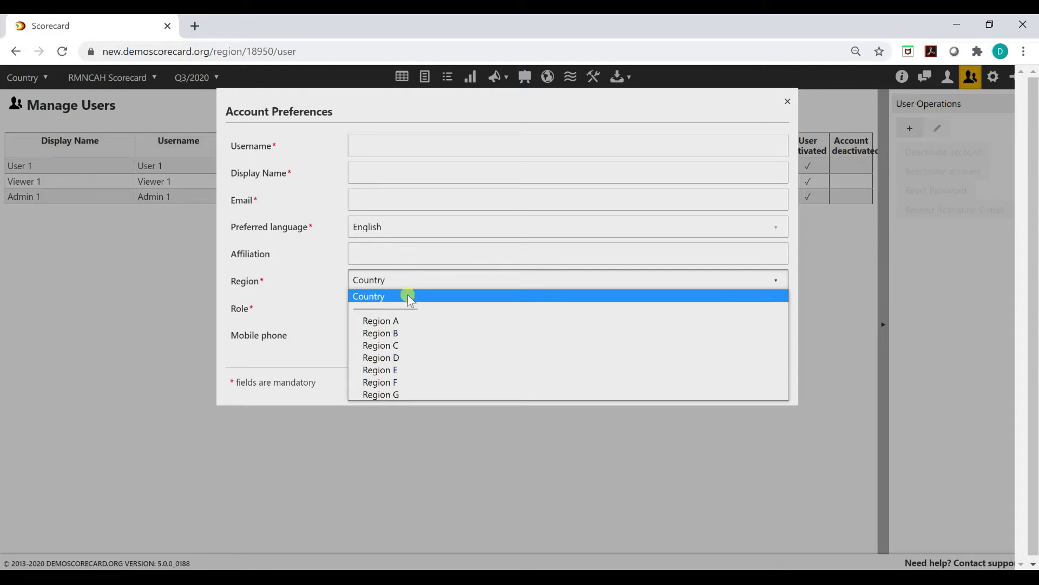
click(408, 298)
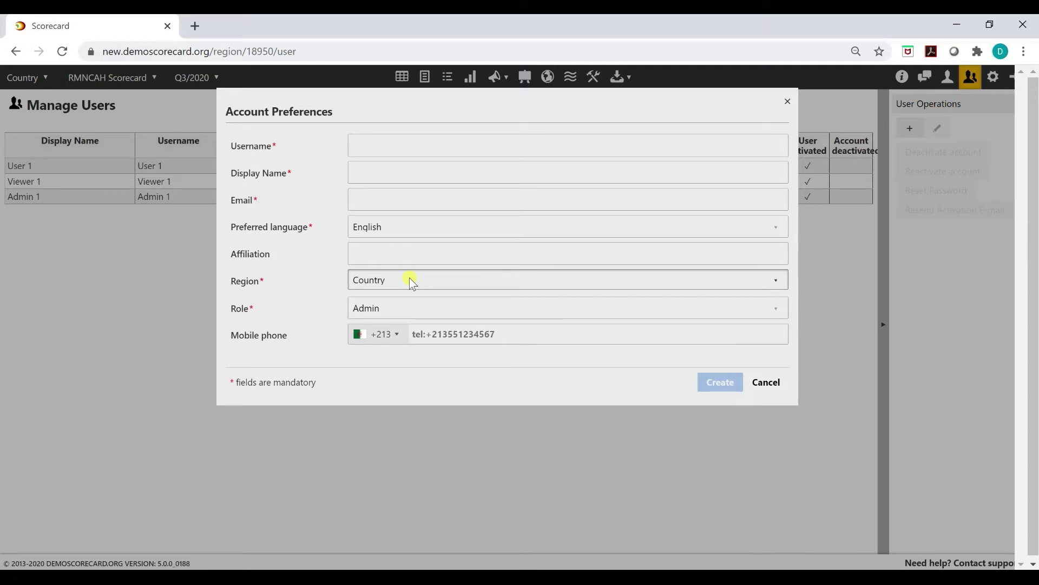
click(410, 279)
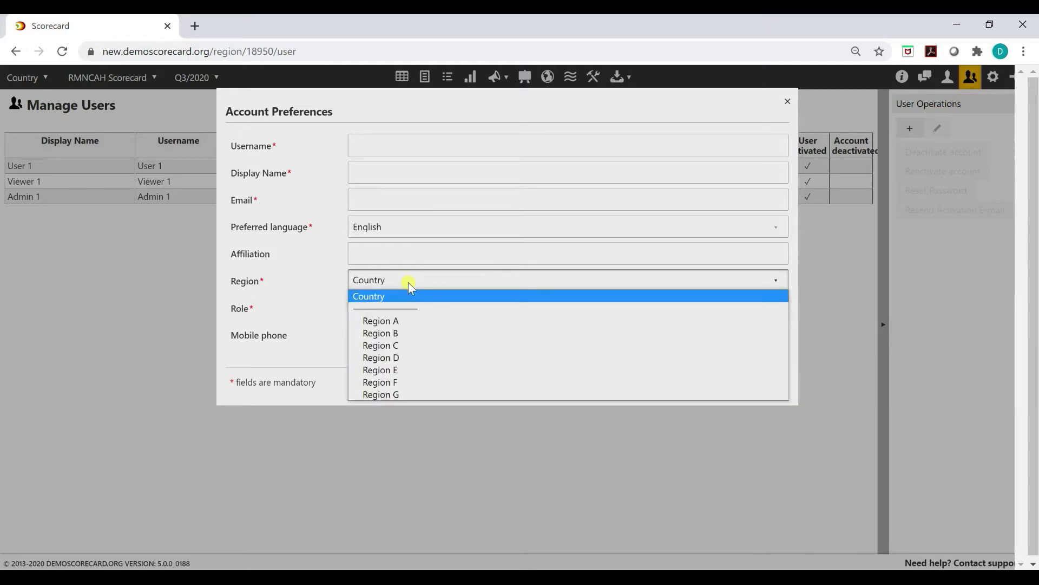
click(403, 321)
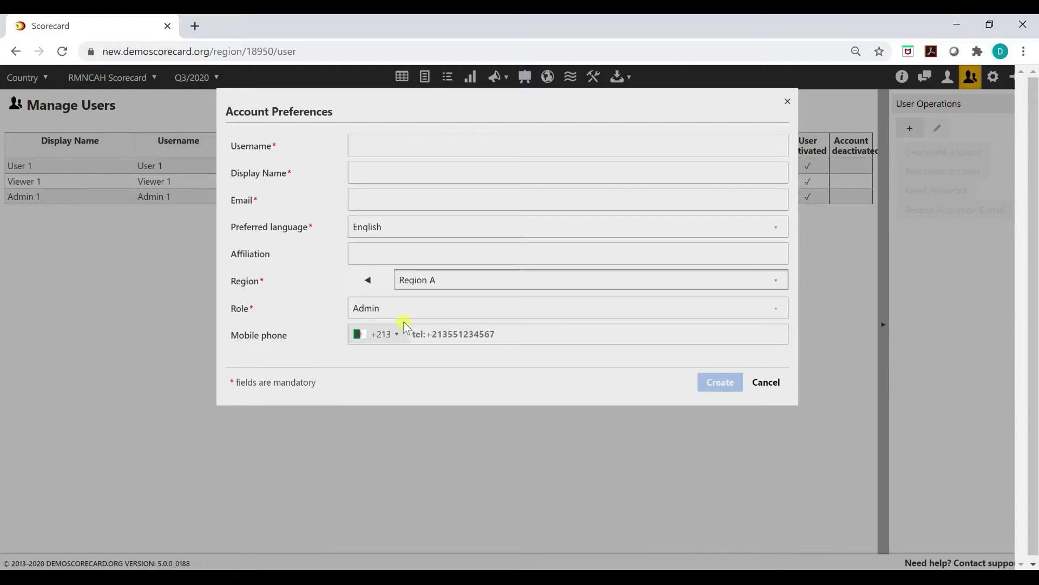
click(463, 281)
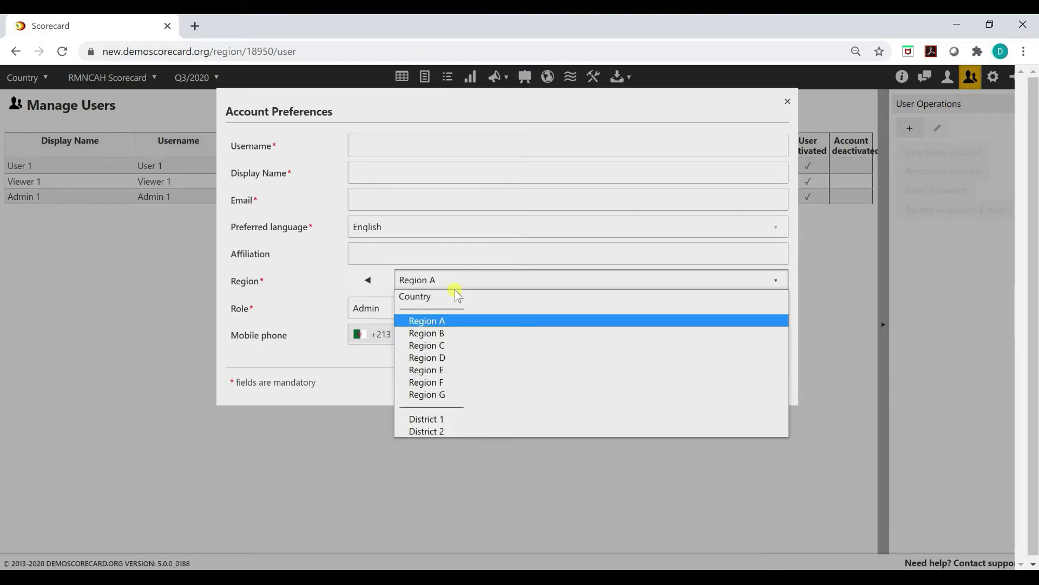
click(463, 420)
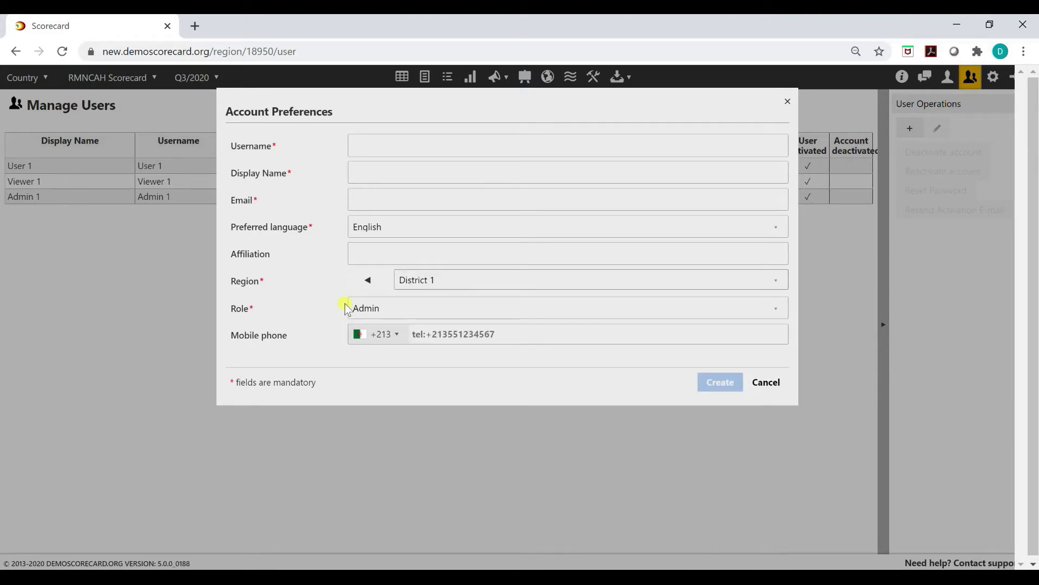
Step: Choose the Admin role for the new account and look through the country codes for its mobile phone
click(410, 309)
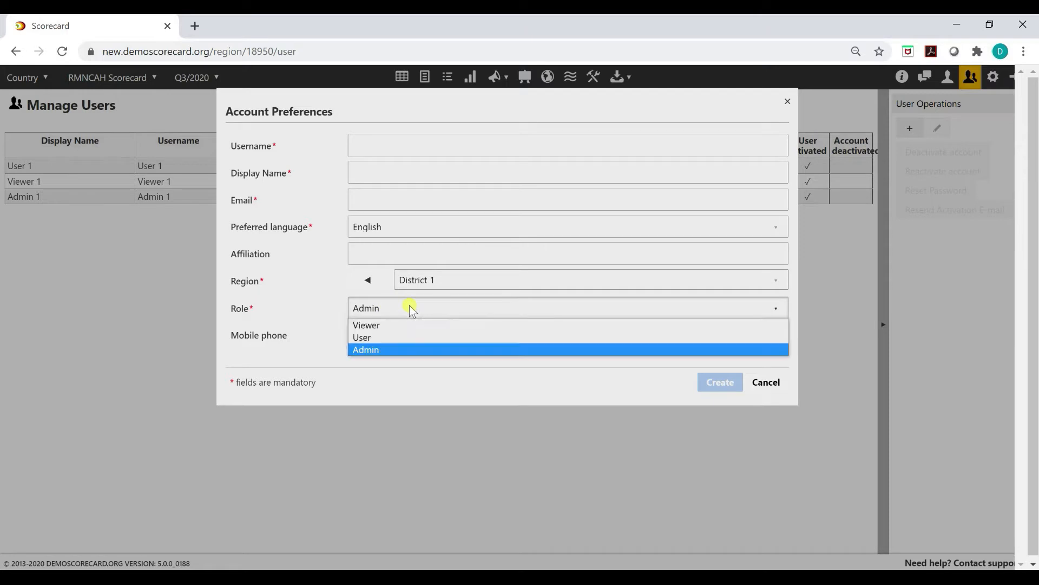
click(410, 350)
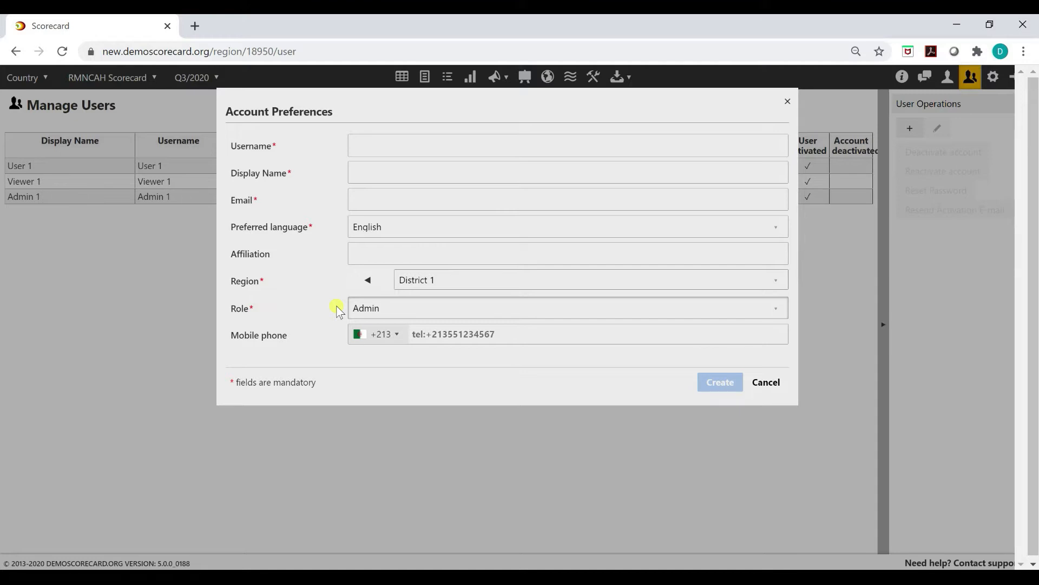
click(353, 335)
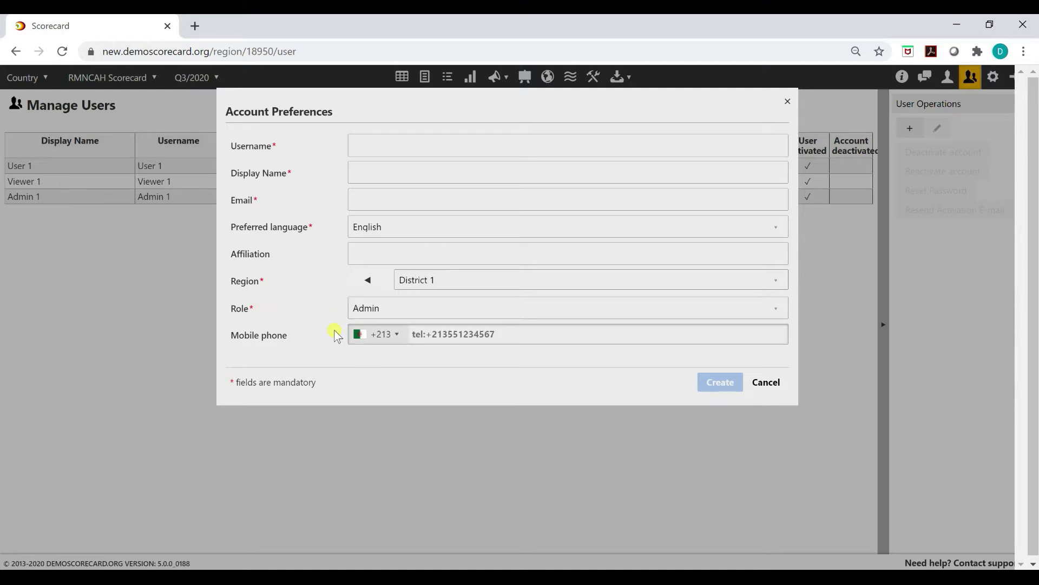
click(385, 335)
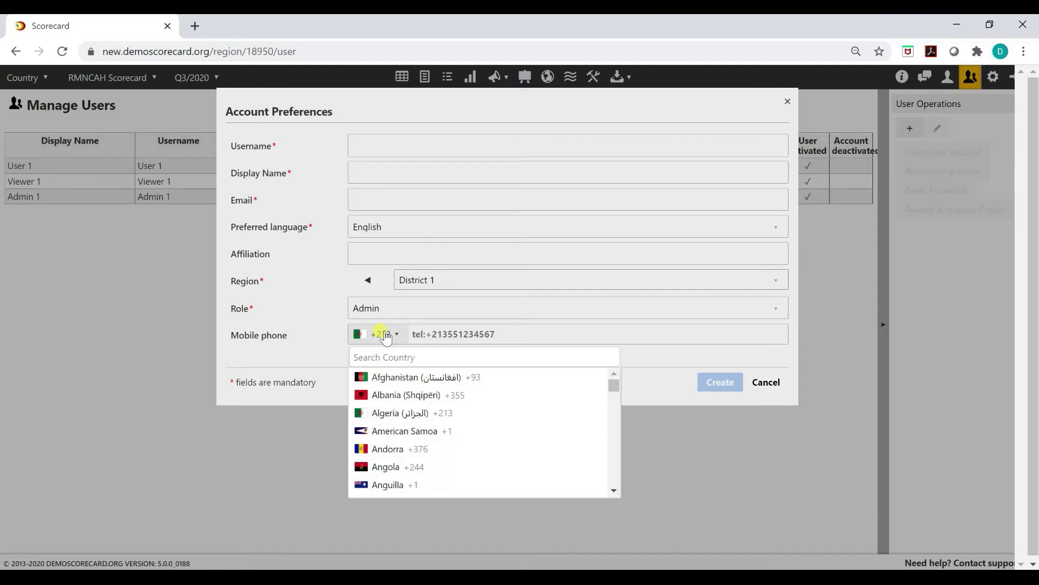
click(385, 334)
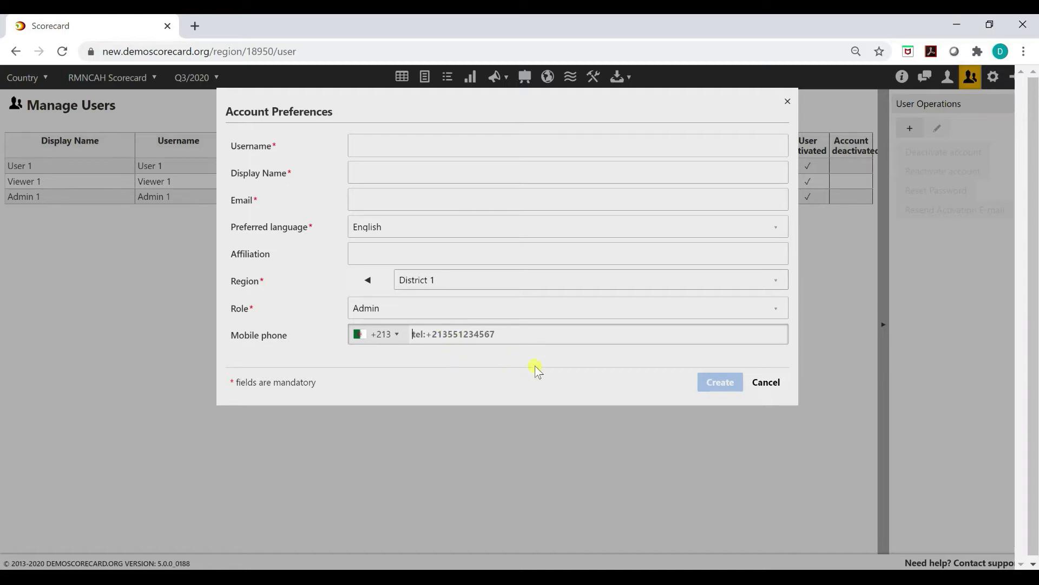
click(720, 386)
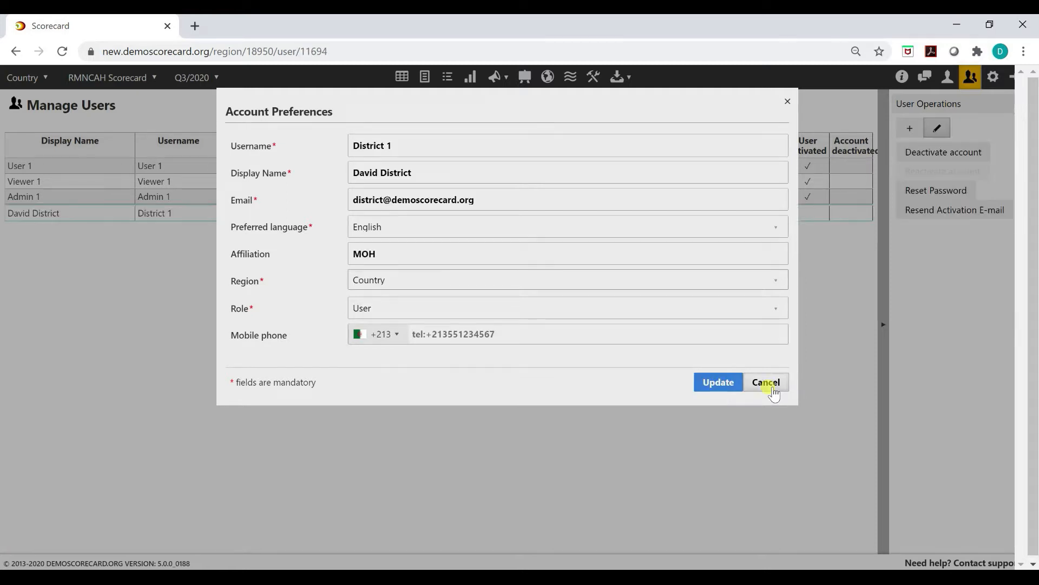
Step: Close the selected user's account preferences without updating and review the available account operations
click(767, 383)
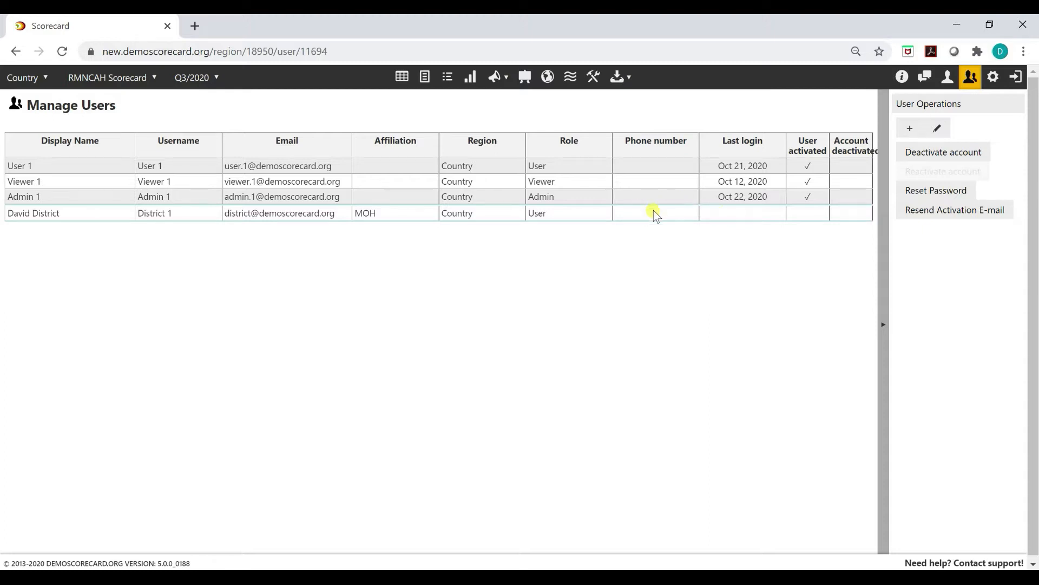
click(945, 216)
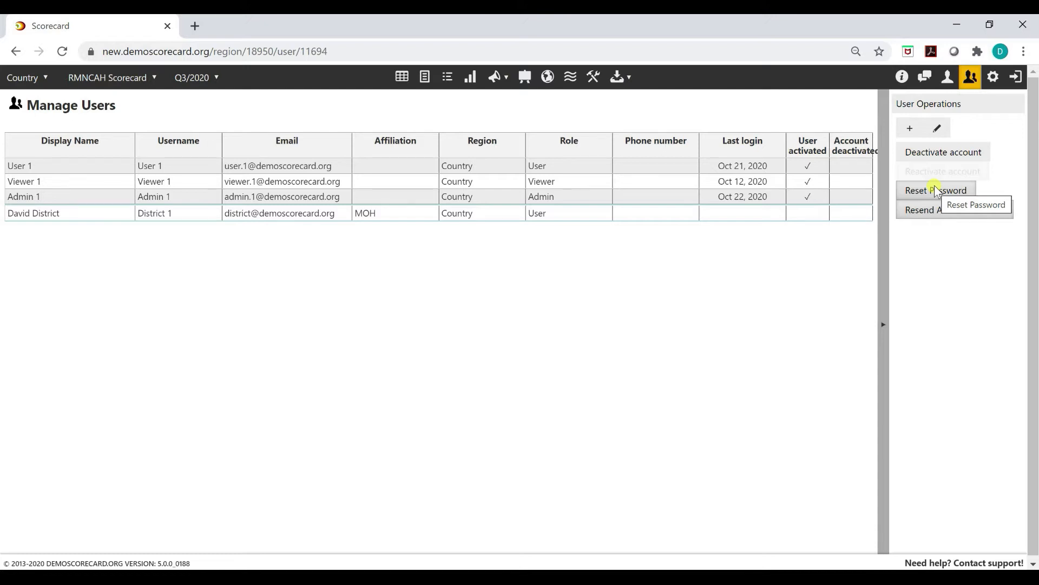
click(937, 130)
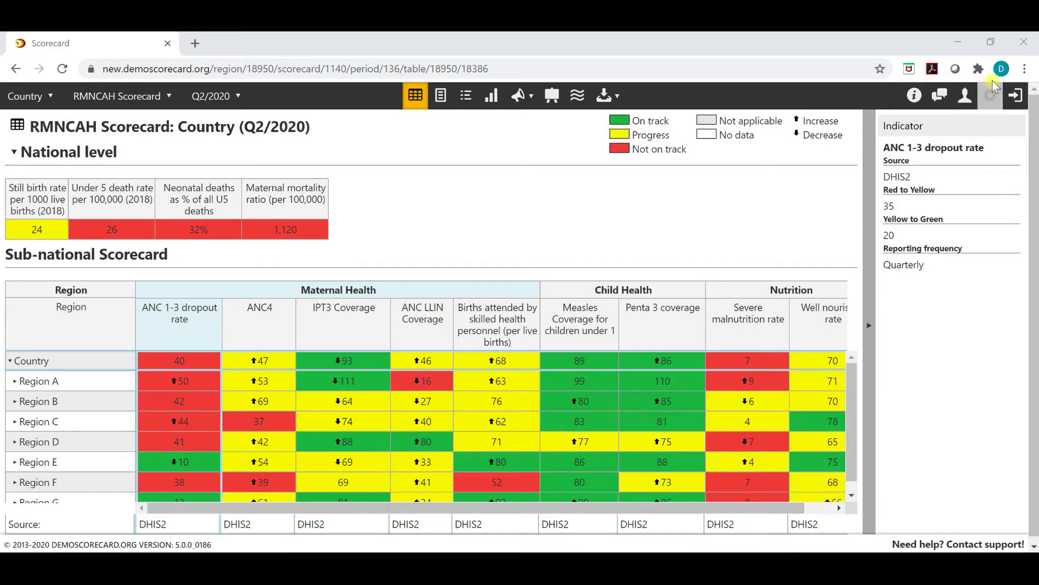
Step: Turn on the administration tools for the scorecard and look through the indicator, scorecard and region management options
click(991, 100)
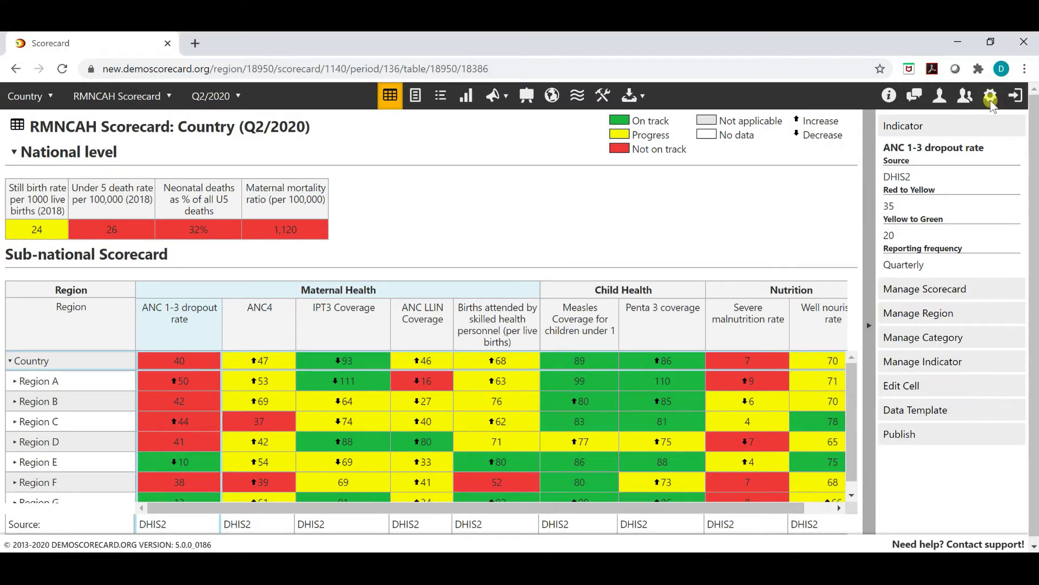
click(985, 128)
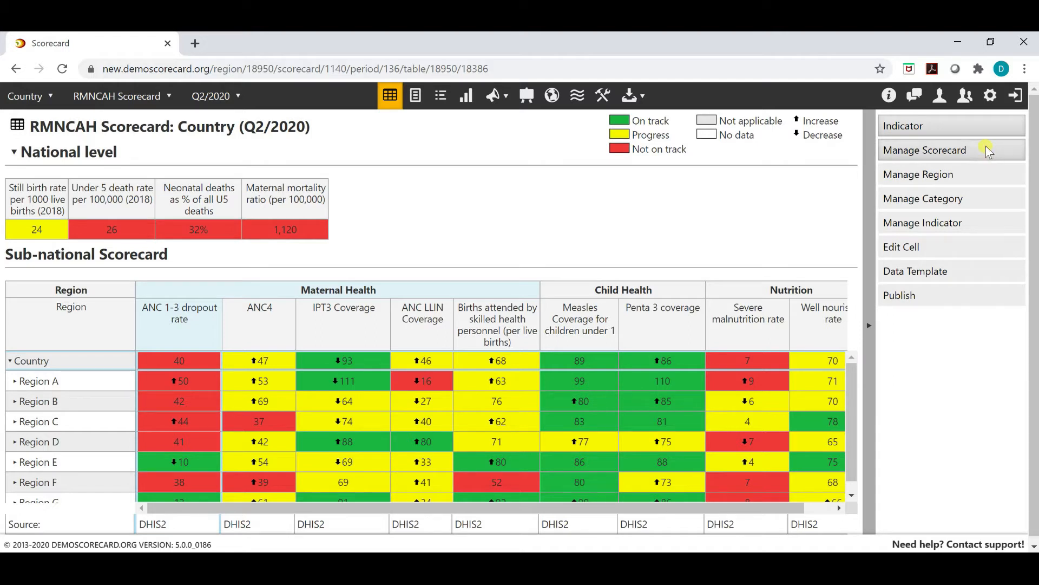
click(986, 150)
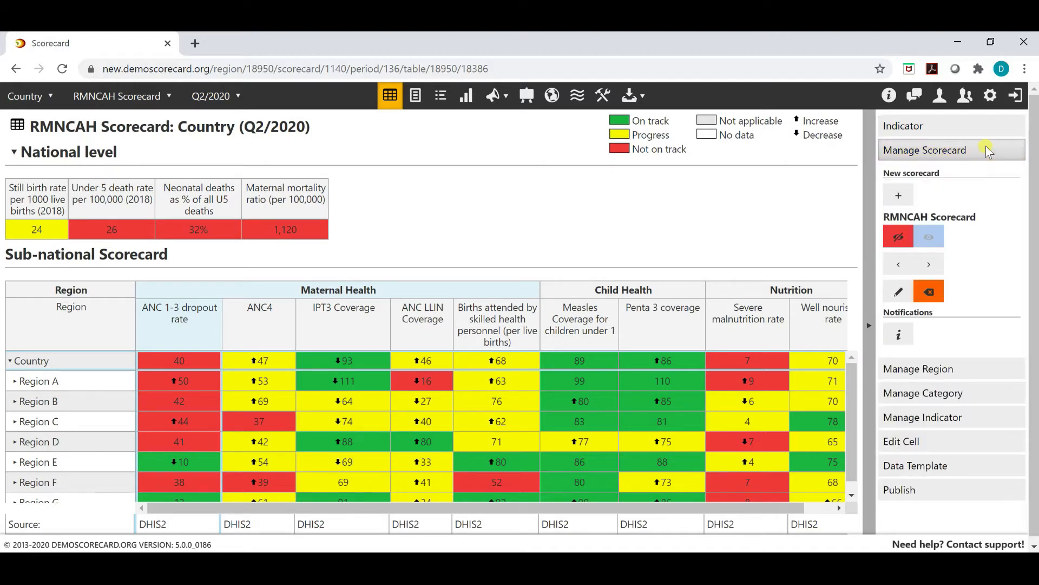
click(987, 151)
click(982, 178)
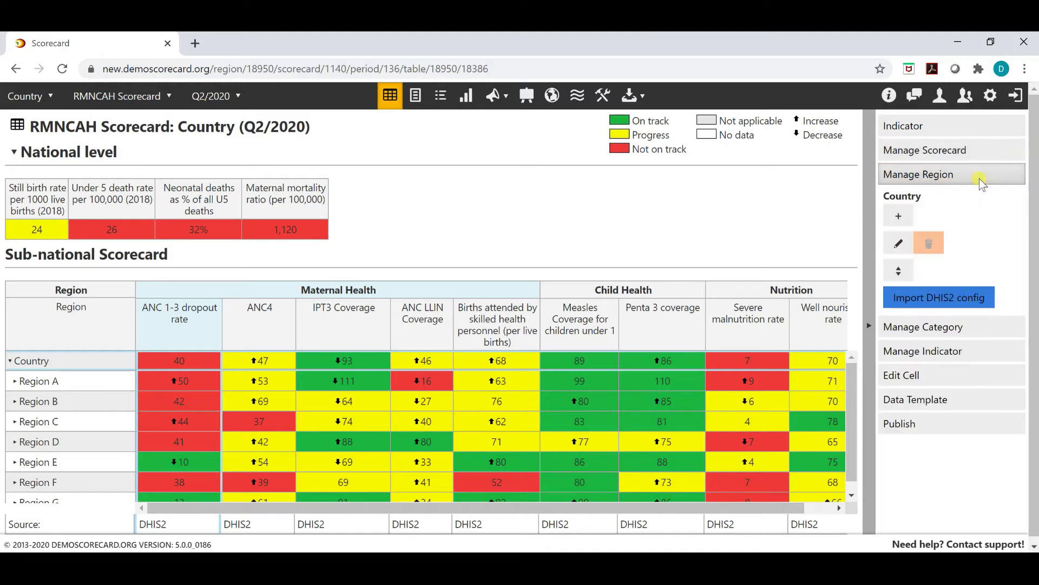
click(982, 179)
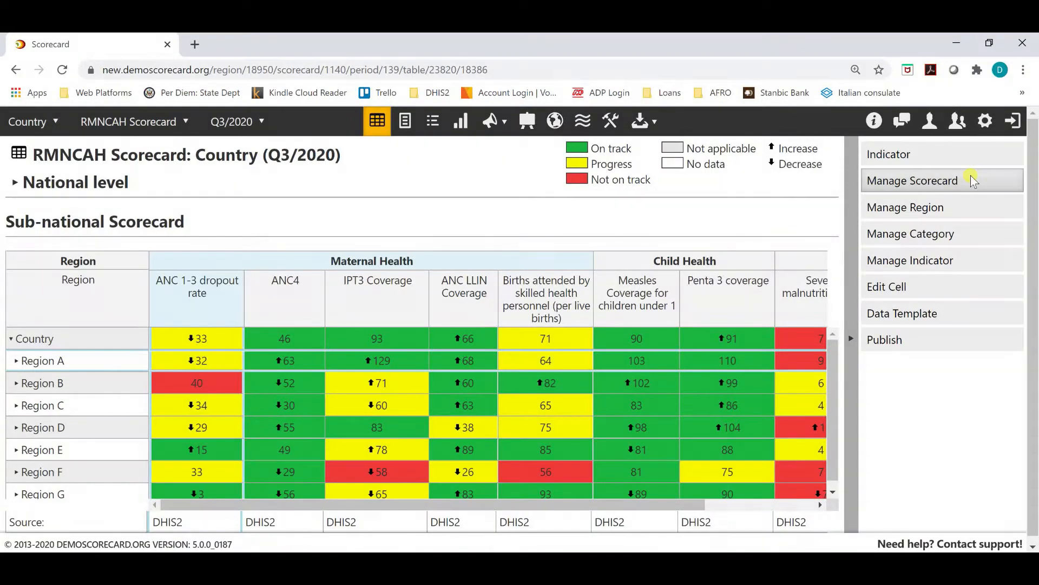
Step: Open the scorecard management options and examine the hide and show controls for the RMNCAH Scorecard
click(970, 180)
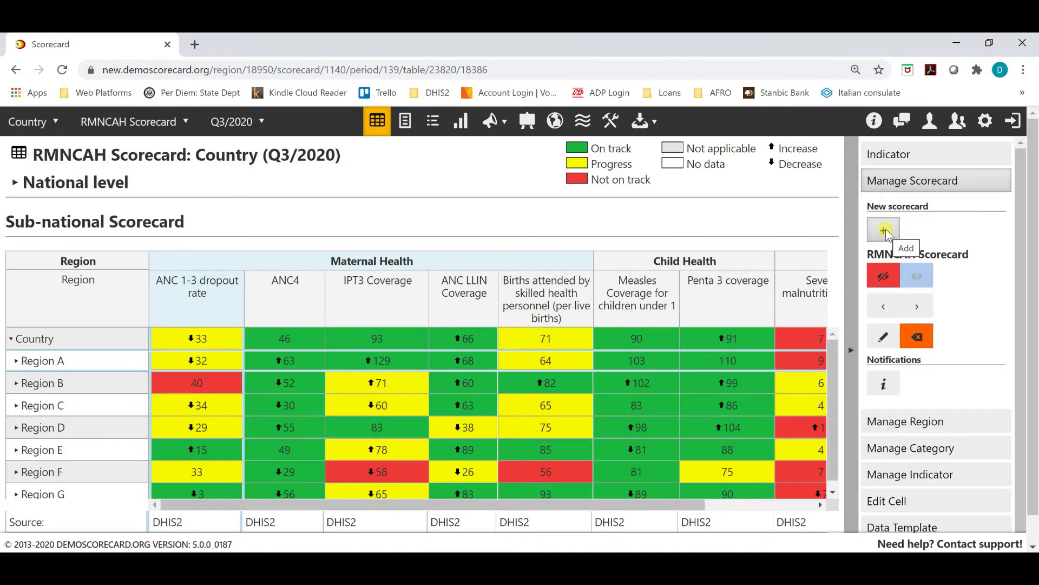
click(884, 276)
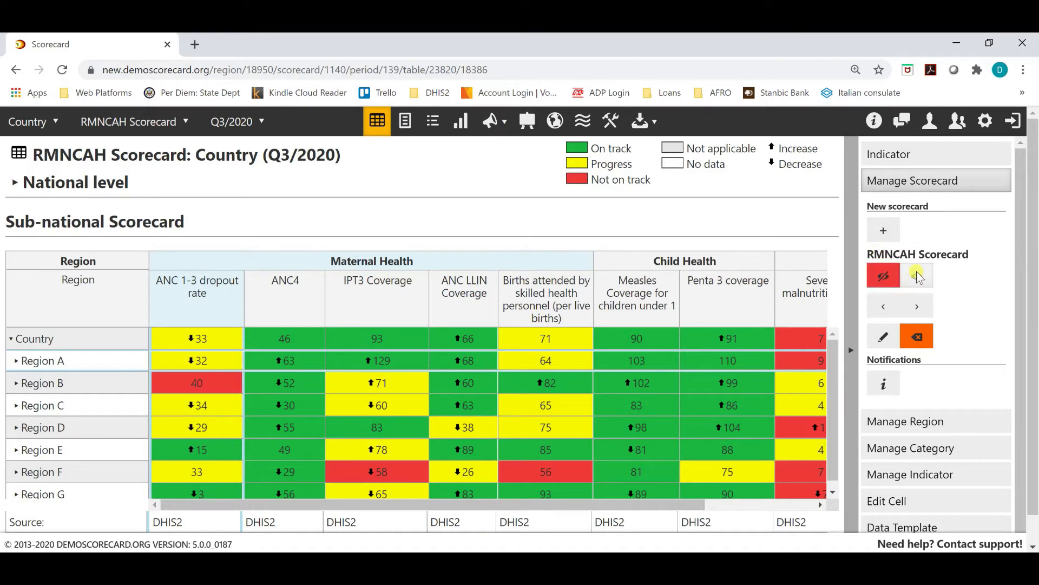
click(918, 274)
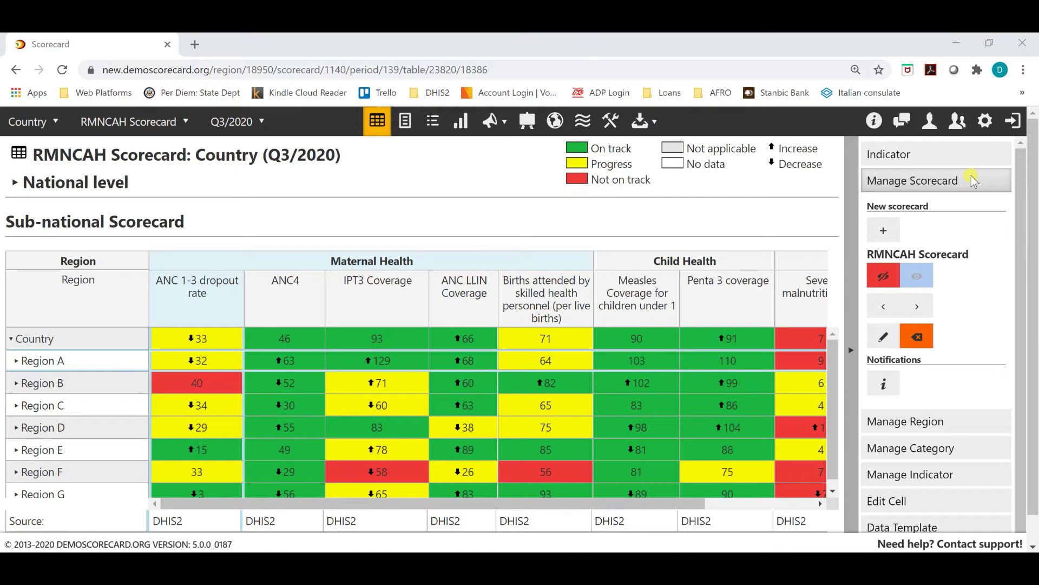
Step: Start creating a new scorecard and name it "Malaria scorecard"
click(885, 229)
drag(383, 262, 138, 234)
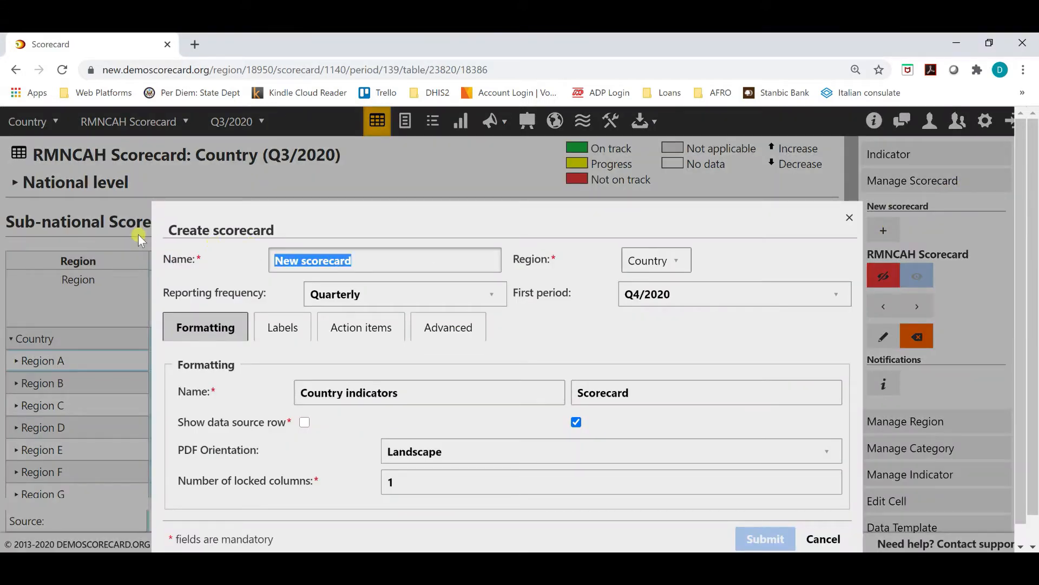
text(Malaria )
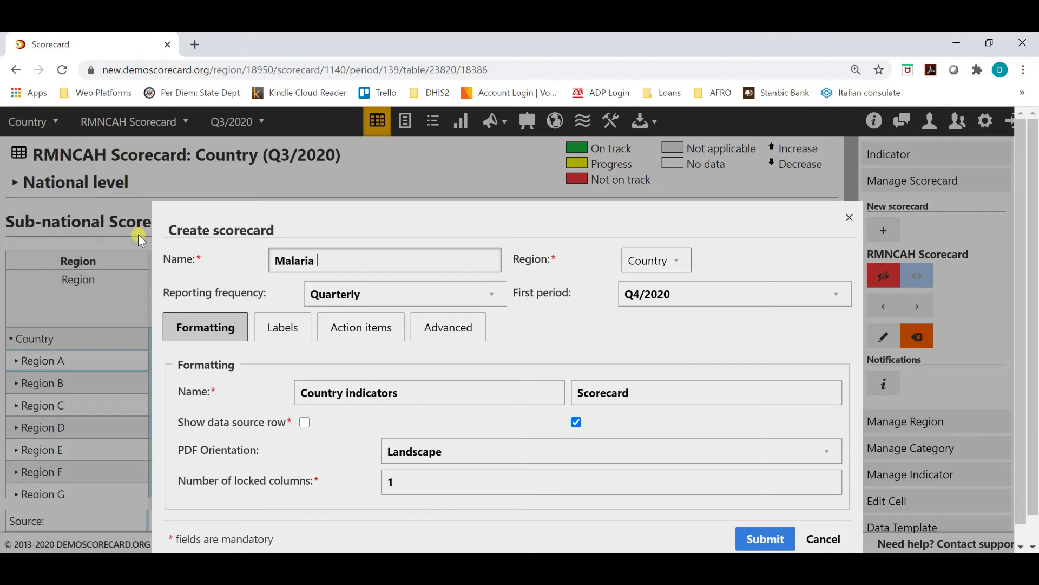
text(scorecard)
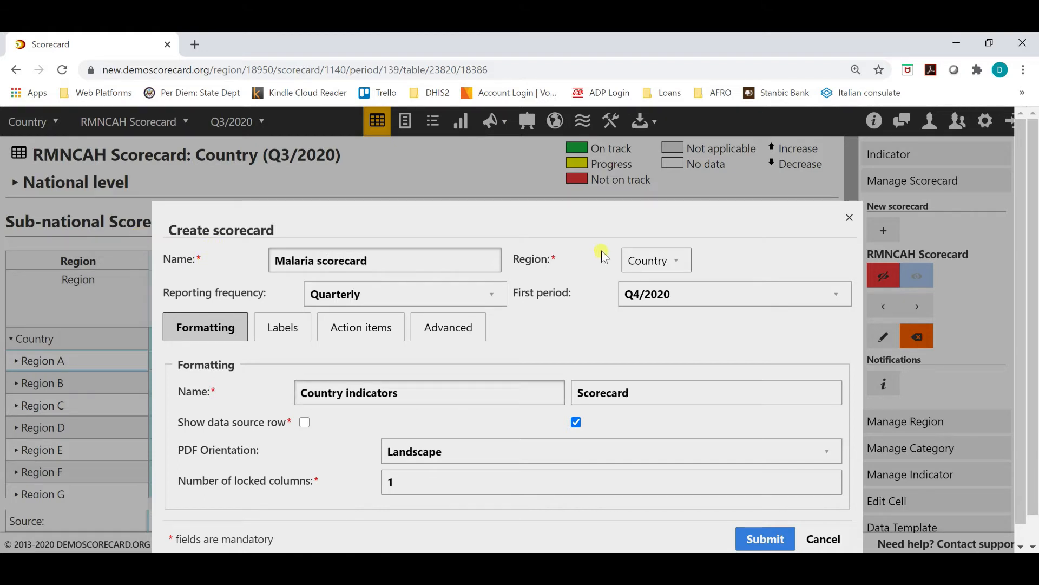
Step: Choose Country as the new scorecard's region and review the available reporting frequencies
click(675, 266)
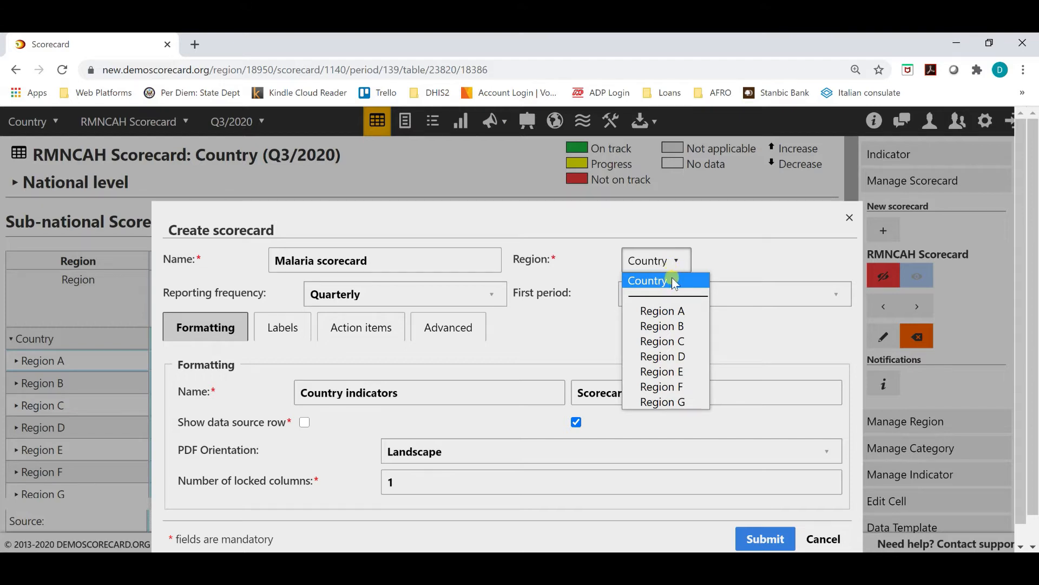
click(494, 297)
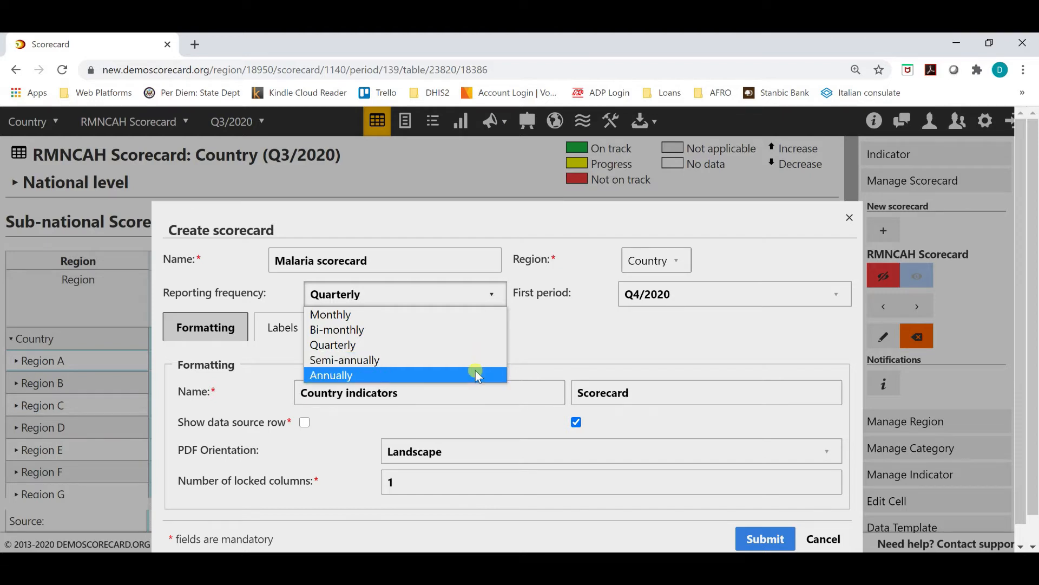
click(538, 307)
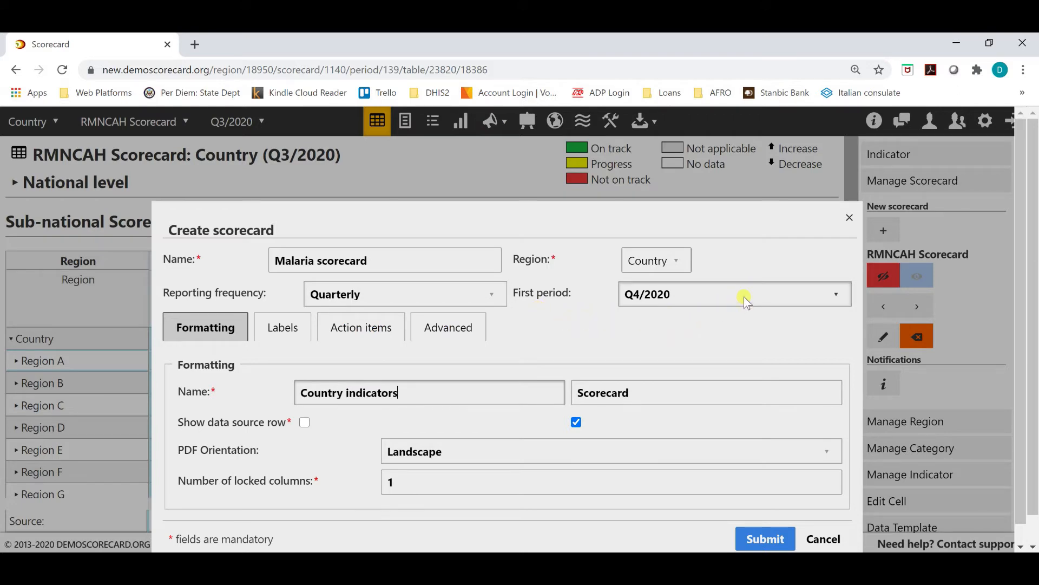
Step: Examine the new scorecard's formatting options: table names, data source row, PDF orientation choices and number of locked columns
click(239, 327)
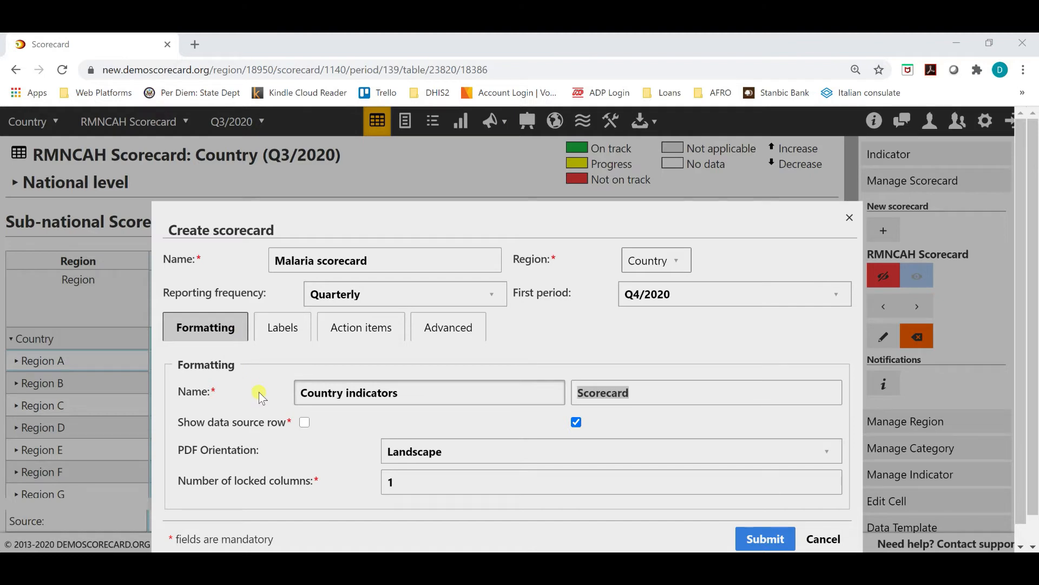
click(448, 397)
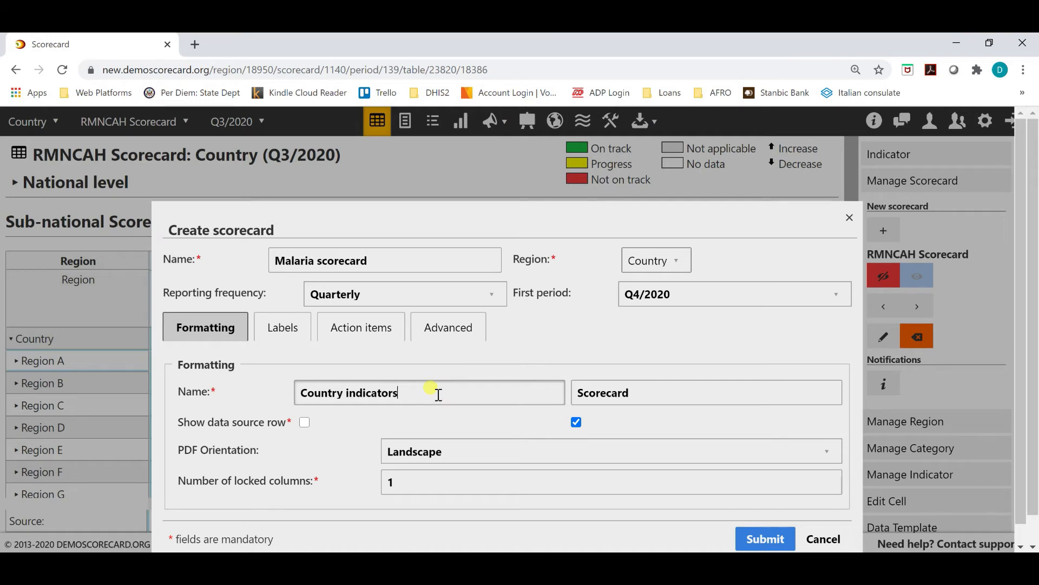
click(673, 393)
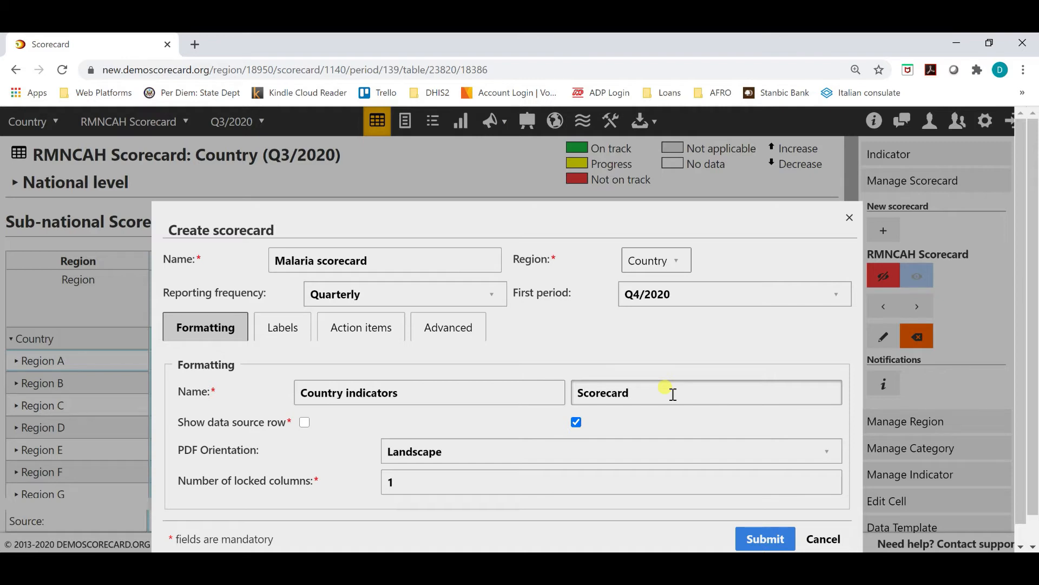
click(306, 422)
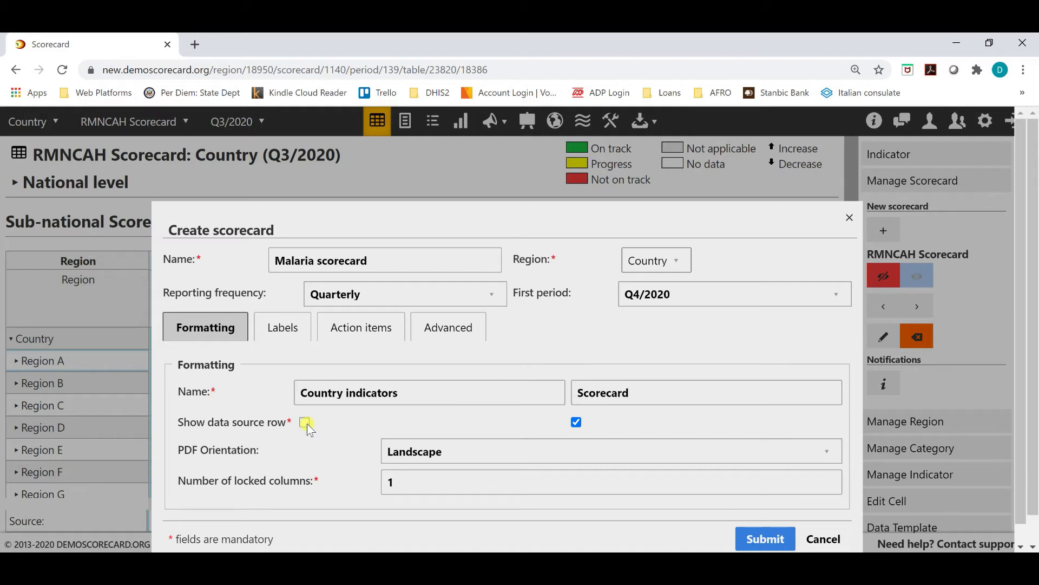
click(575, 423)
click(616, 452)
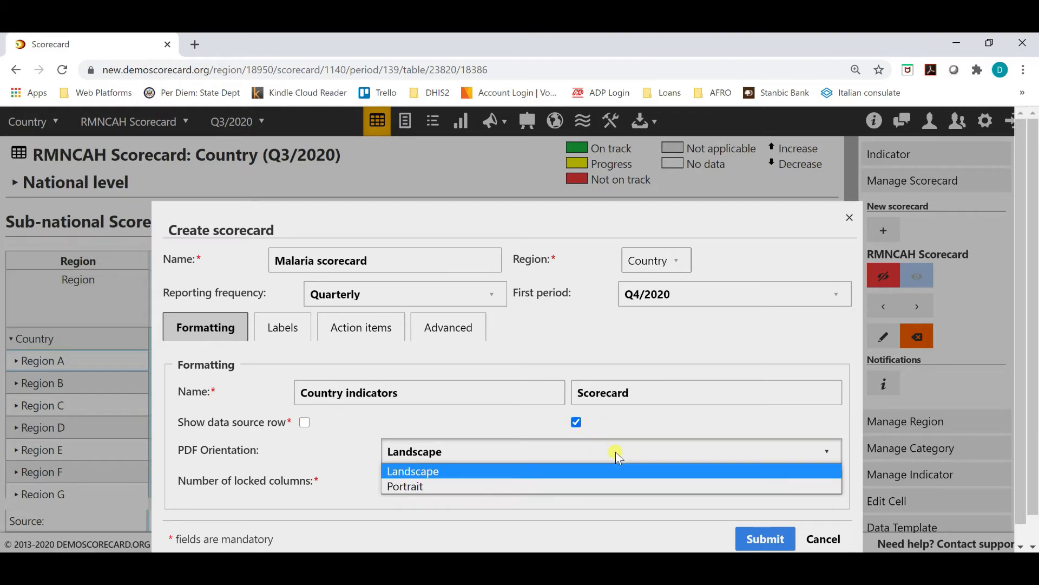
click(616, 452)
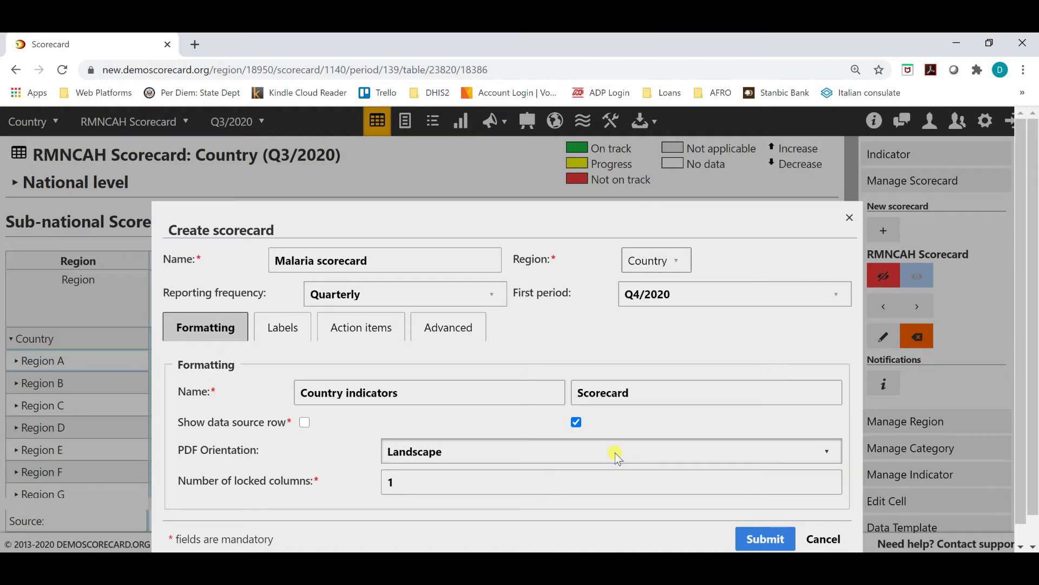
click(615, 453)
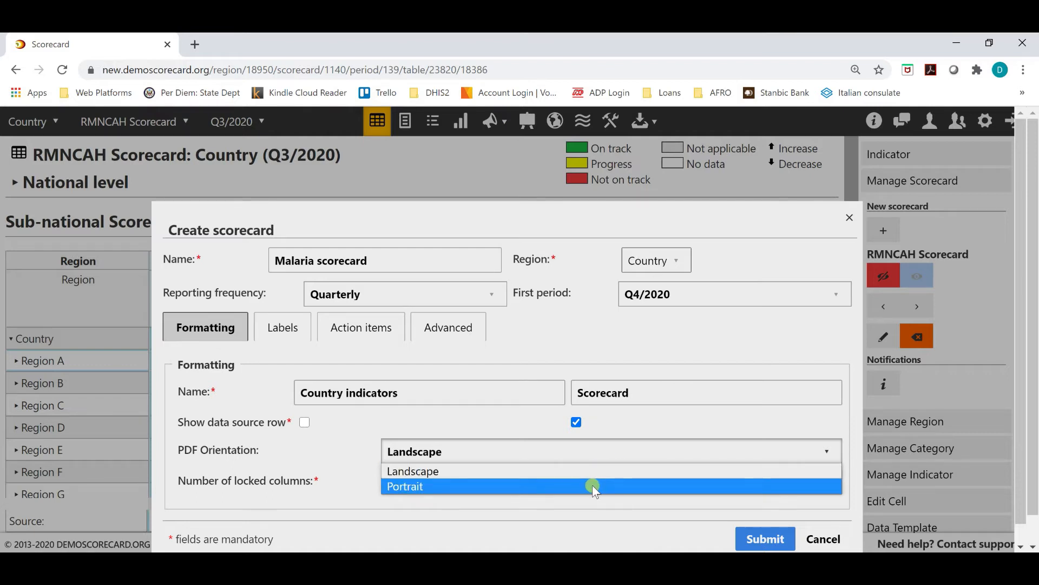
click(604, 450)
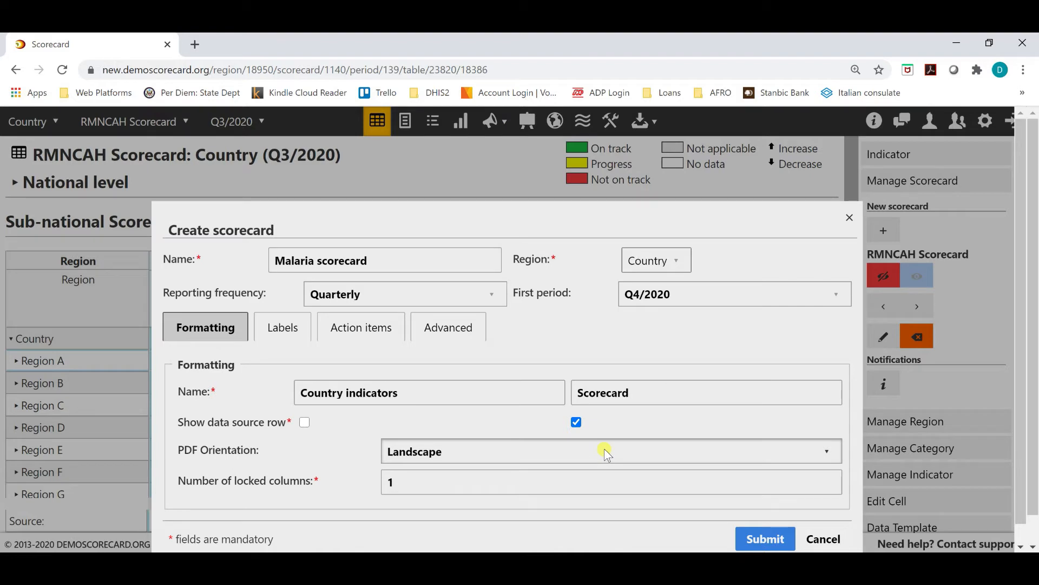
click(585, 480)
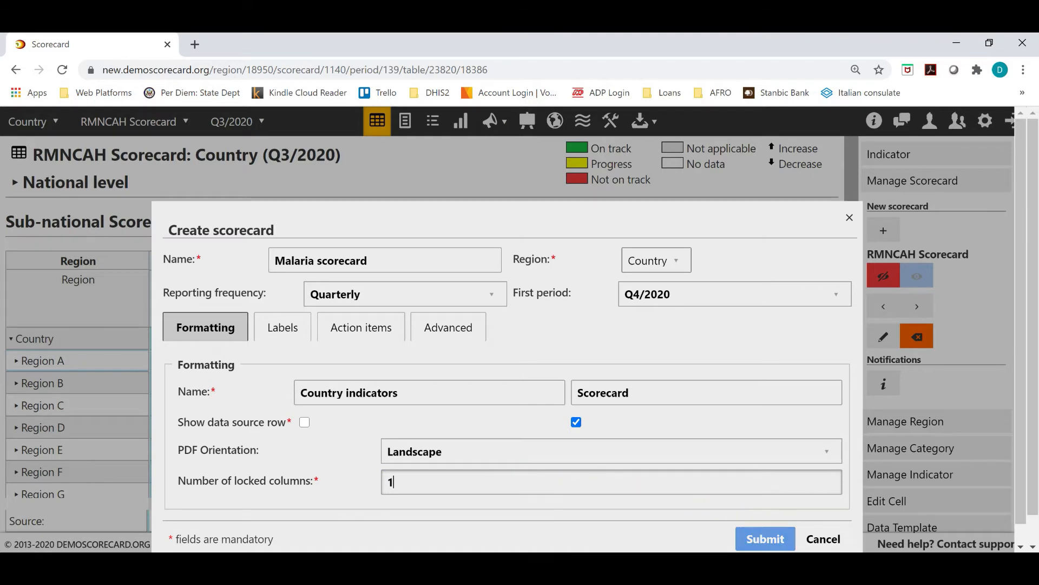
Step: Review the new scorecard's legend labels and its three wave labels
click(284, 328)
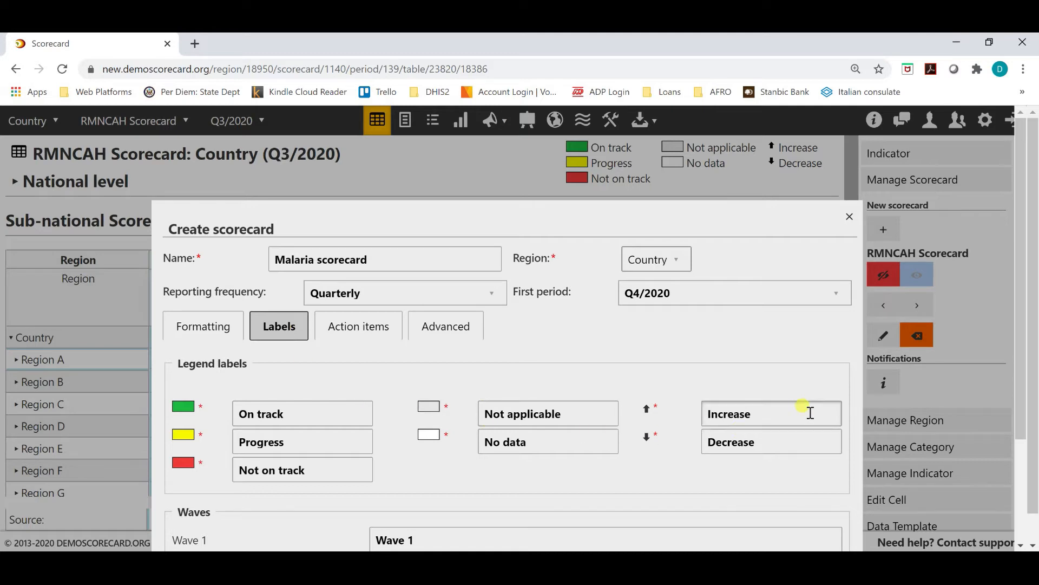
scroll(811, 414, down, 3)
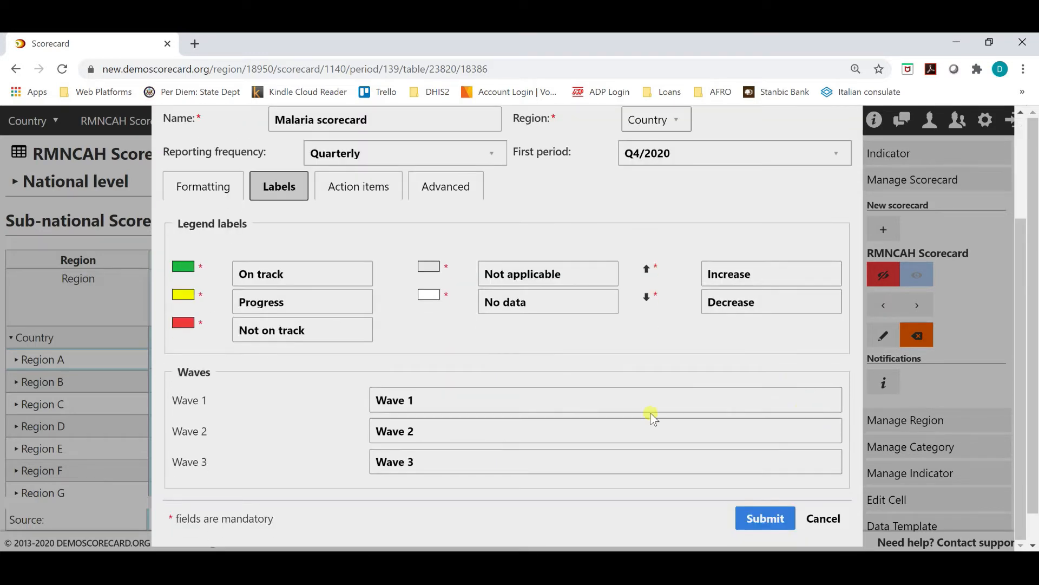
click(493, 401)
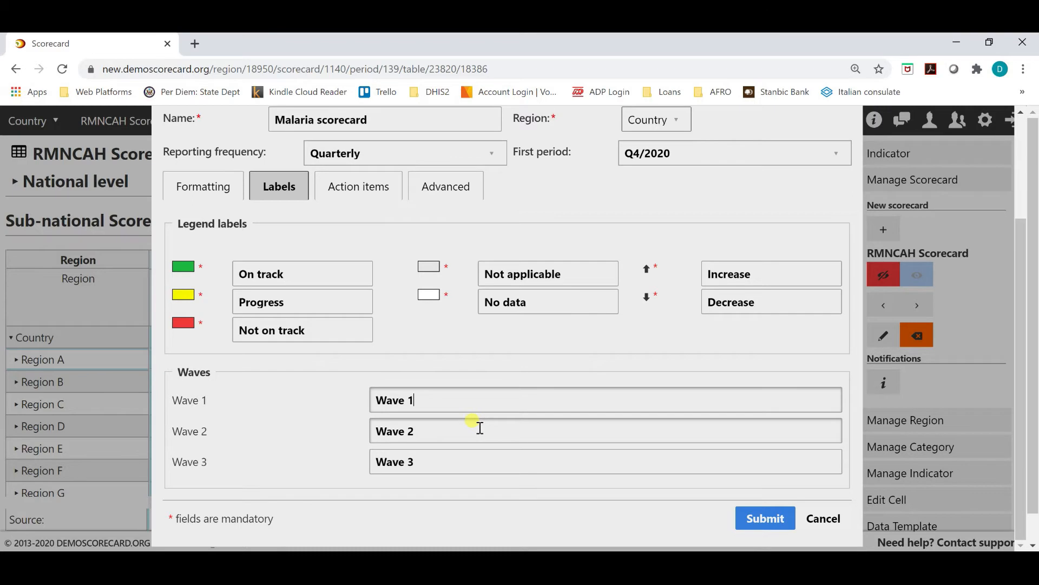
click(466, 460)
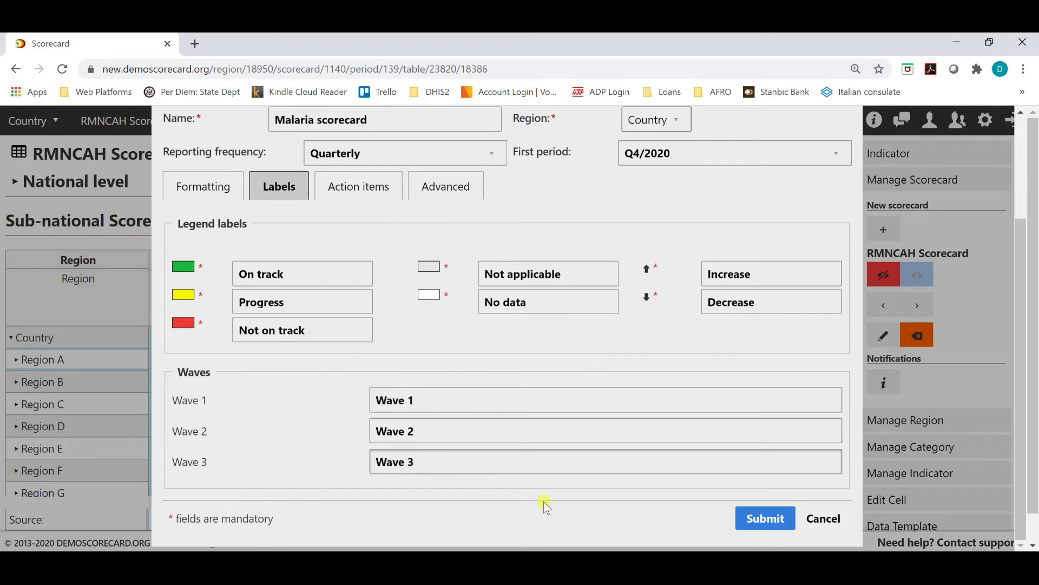
key(ctrl+0)
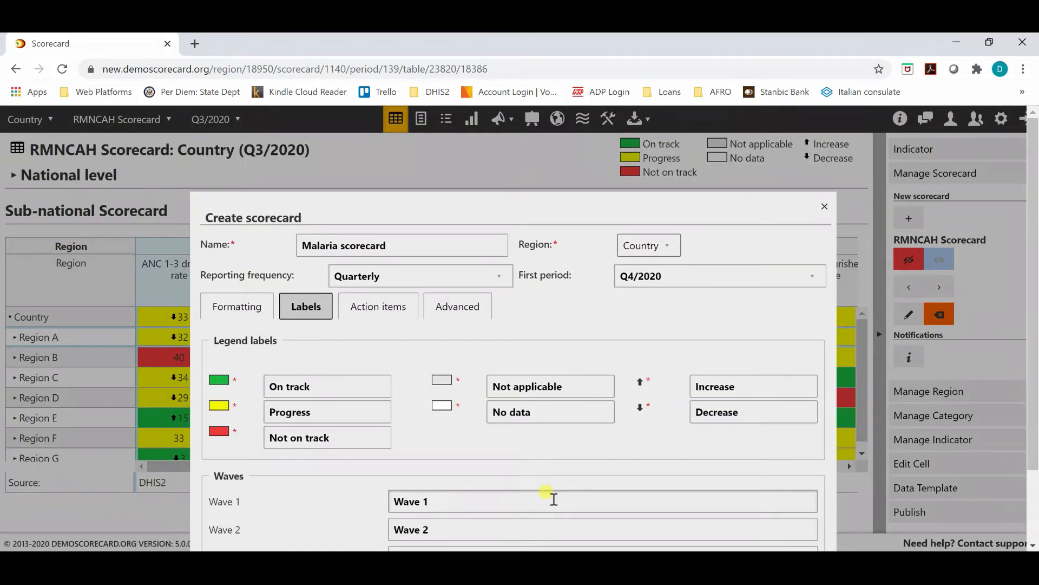
Step: Examine the action item notification settings for approaching, imminent and passed deadlines in the new scorecard
click(379, 308)
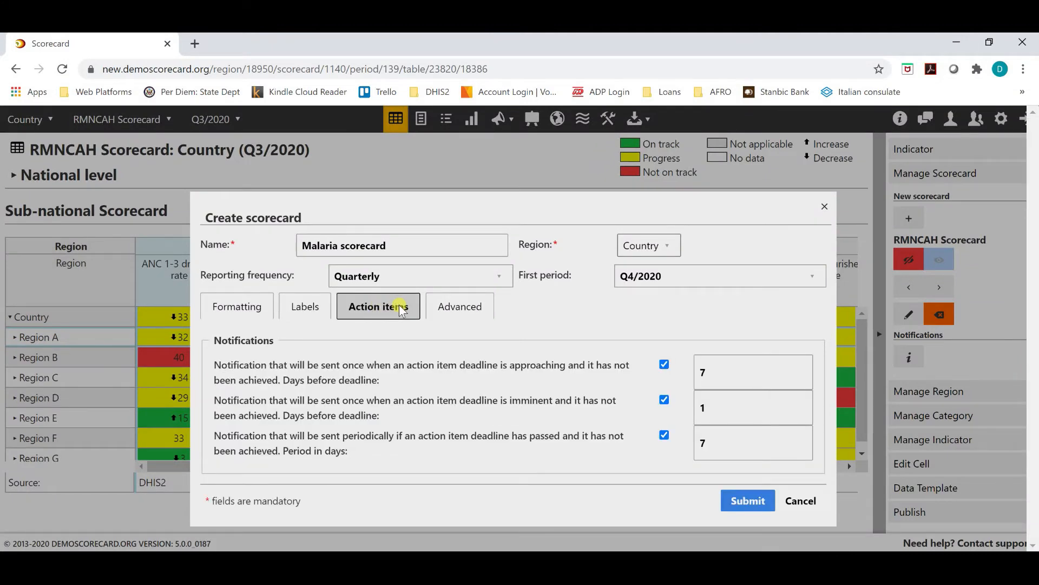
click(720, 362)
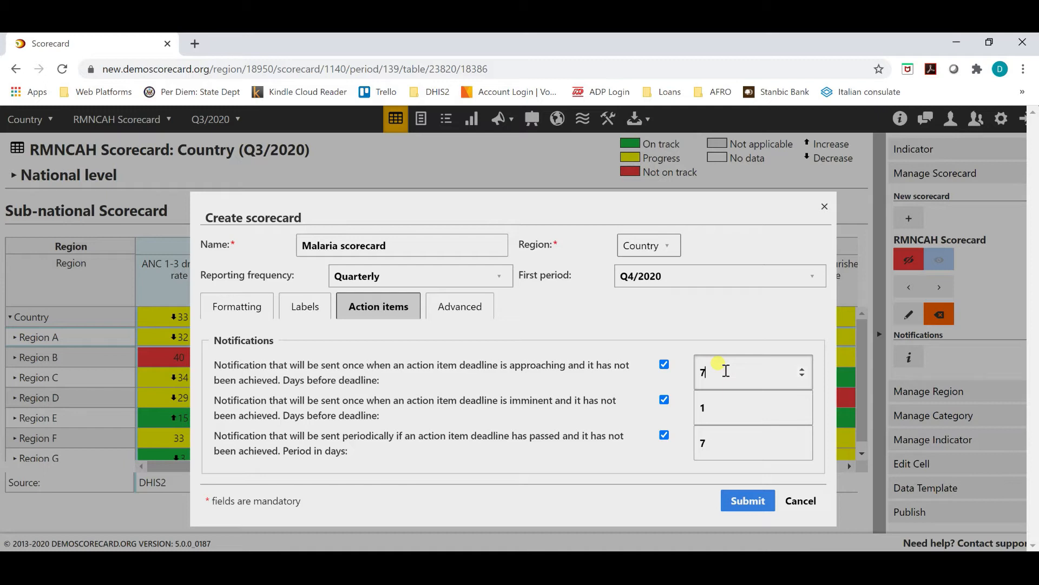
drag(712, 371, 694, 377)
click(719, 408)
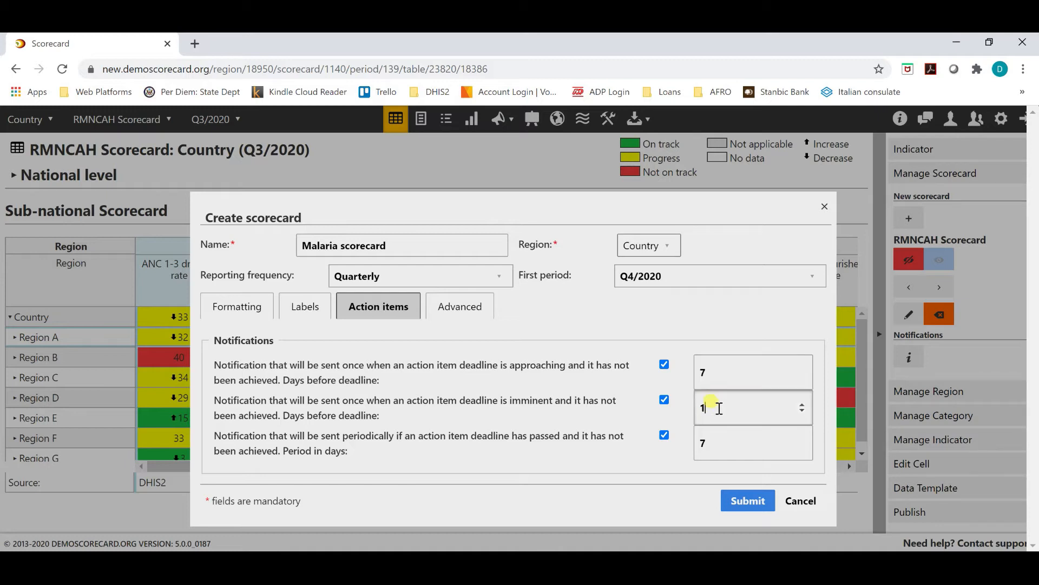
click(725, 444)
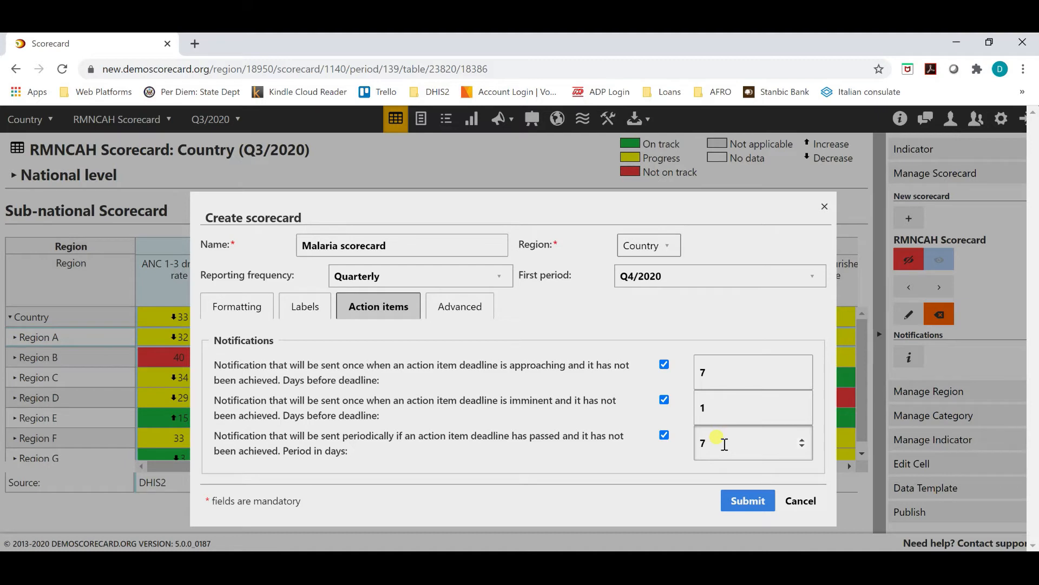
click(720, 370)
click(720, 406)
click(719, 443)
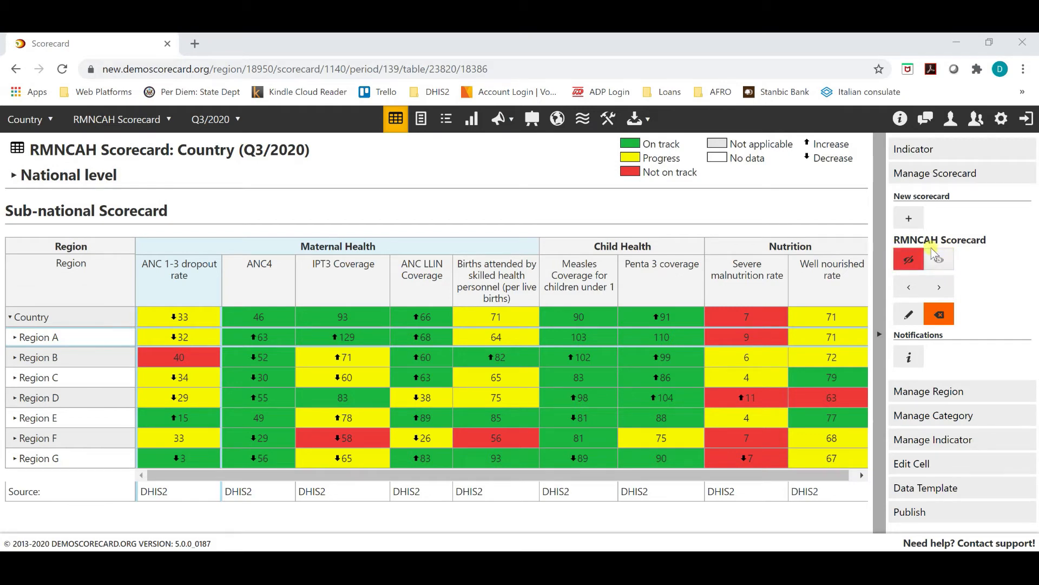
Step: Hide the RMNCAH Scorecard from users by activating edit mode, and make it visible to them again
click(909, 260)
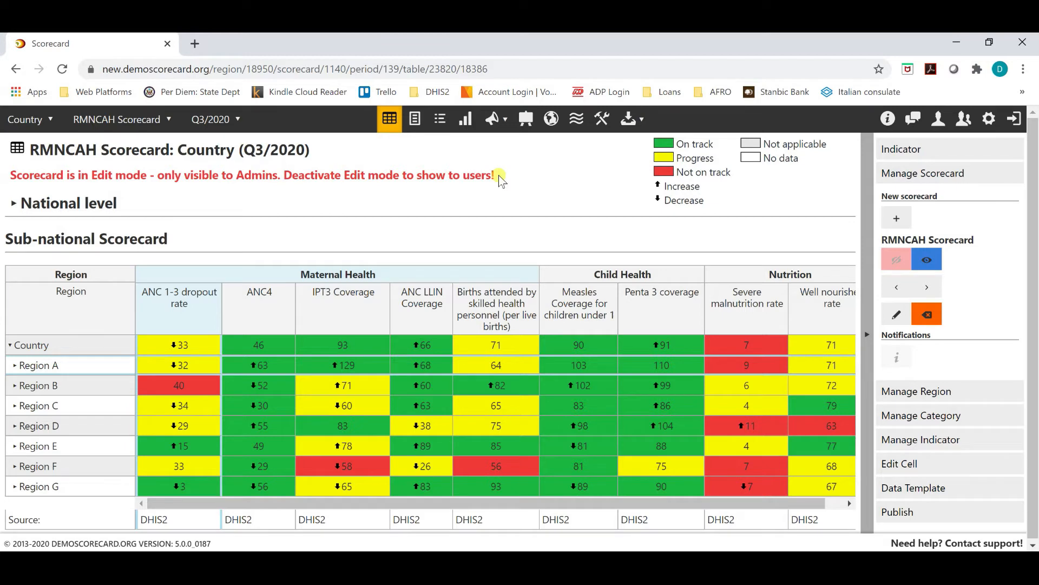
click(935, 261)
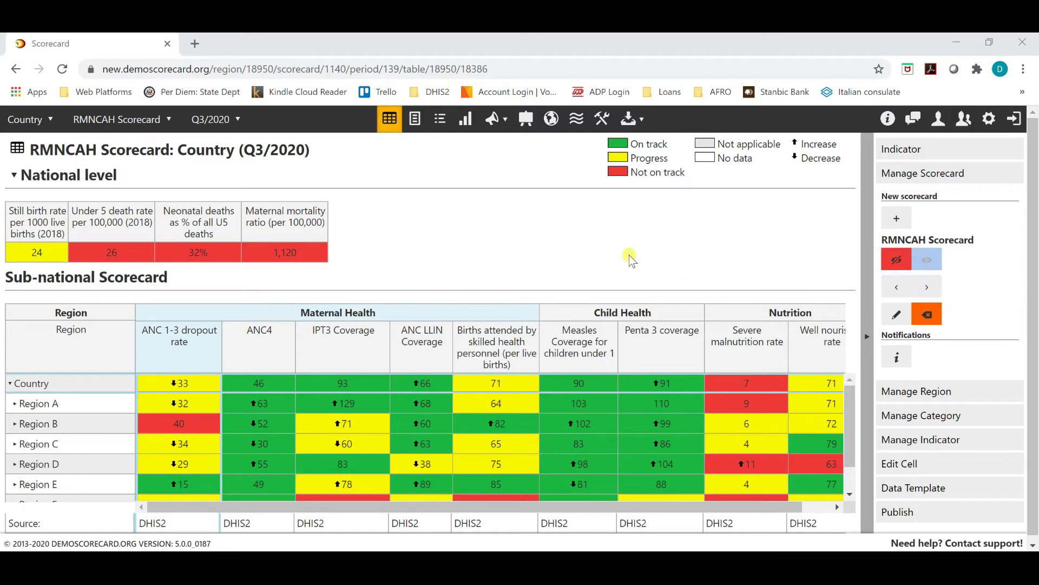
Step: Add the period Q4/2020 to the RMNCAH Scorecard and check the list of periods for it
click(221, 117)
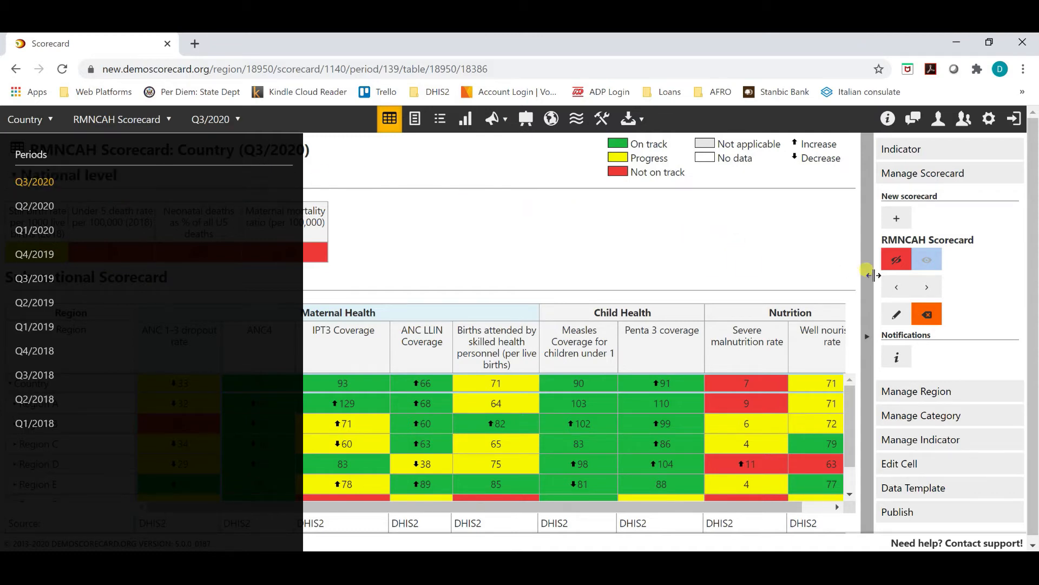
click(928, 286)
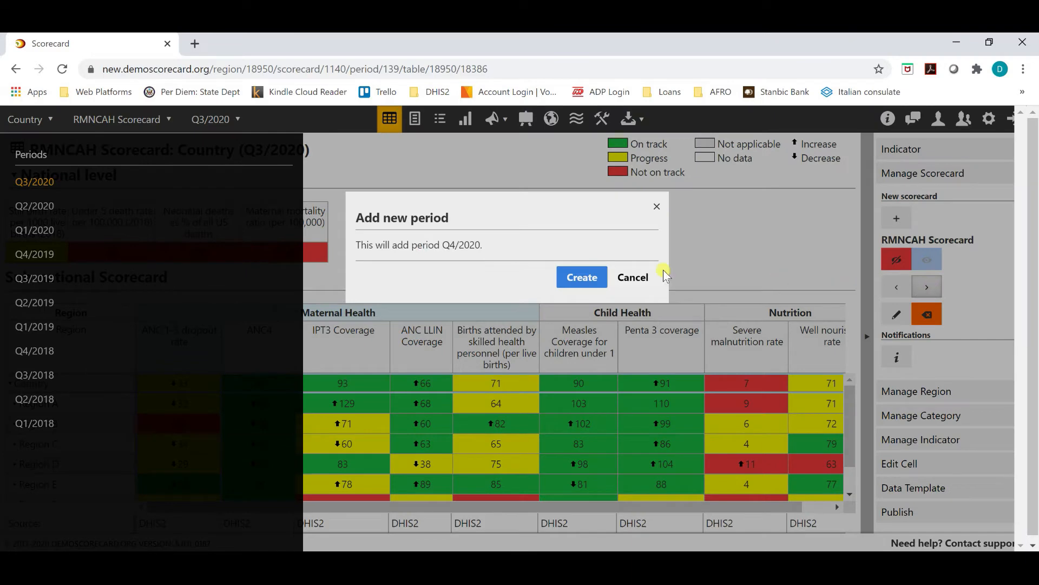
click(578, 277)
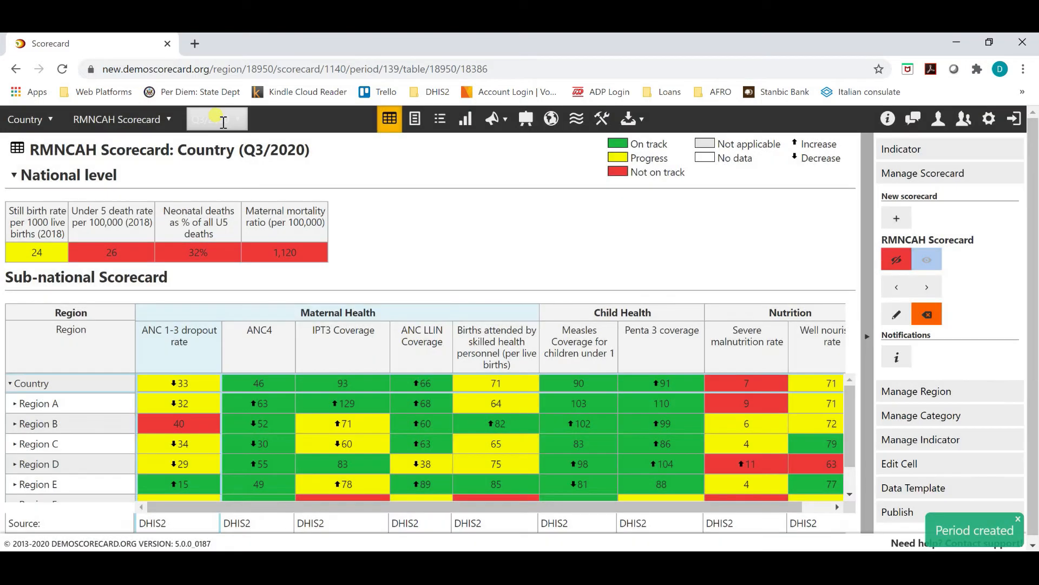
double_click(222, 121)
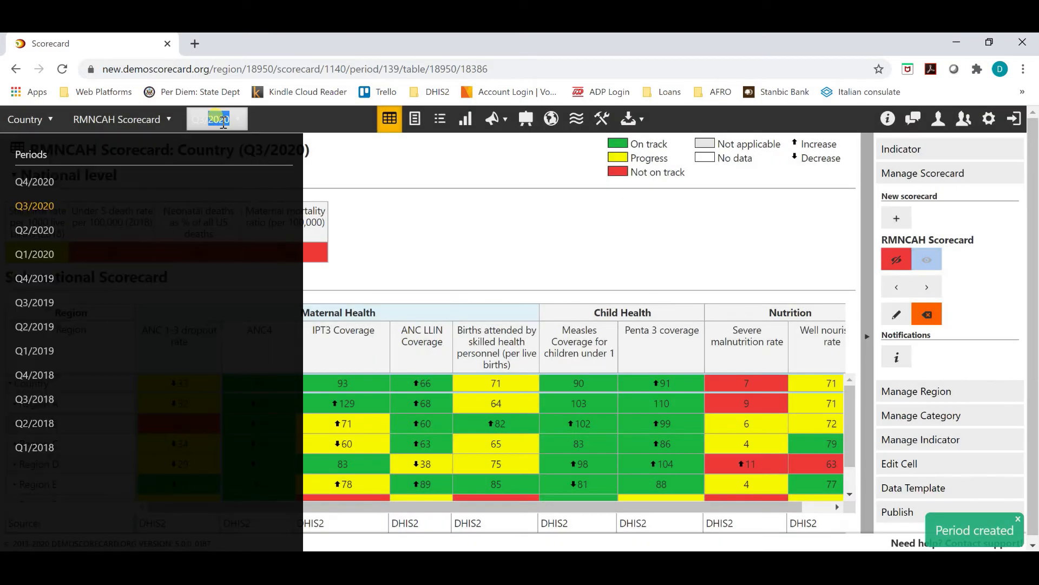
click(43, 179)
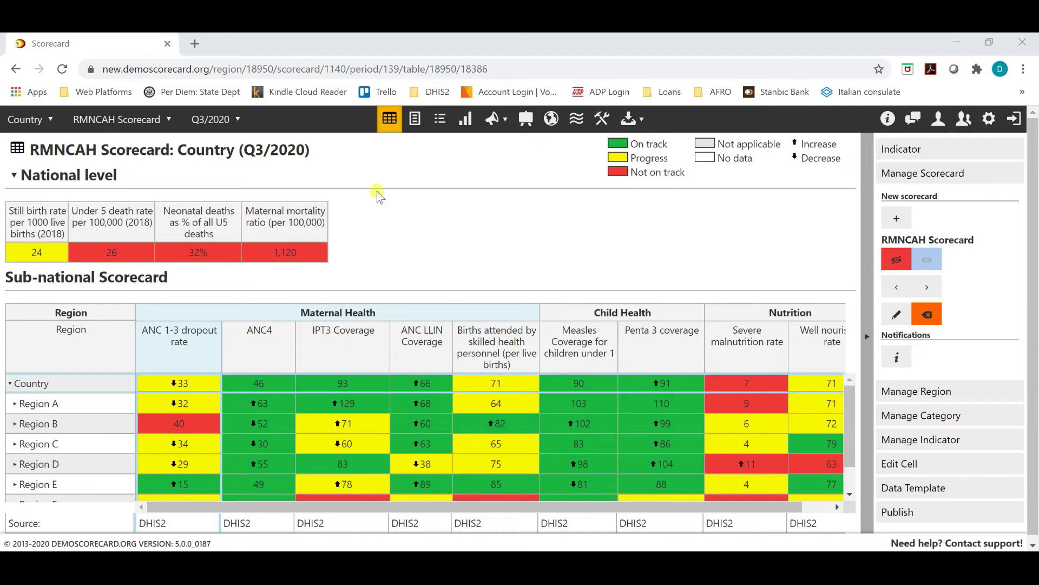
Step: Review the RMNCAH Scorecard's name, formatting, legend label, wave and action item settings
drag(31, 150, 180, 150)
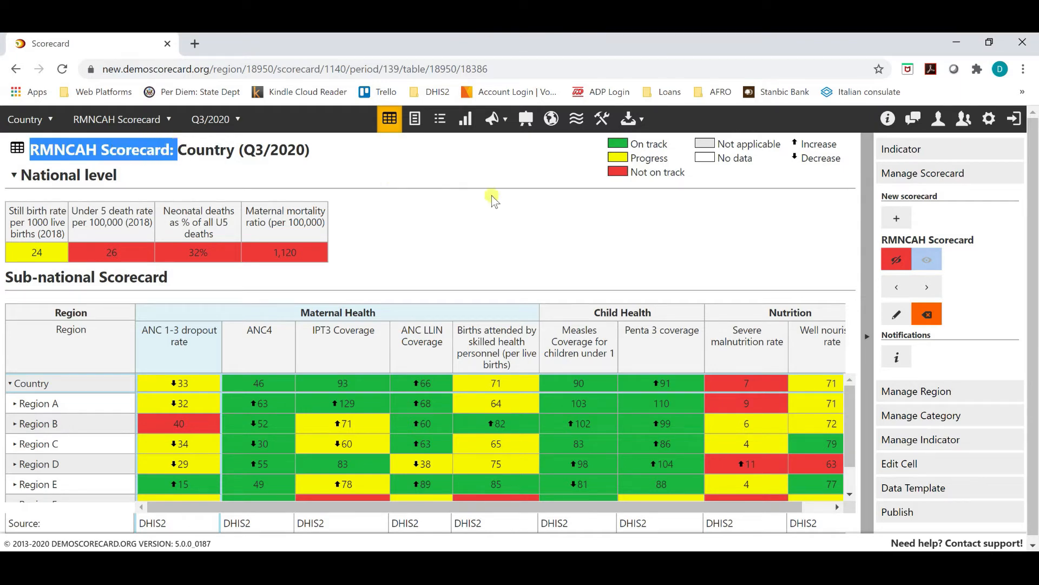
click(896, 315)
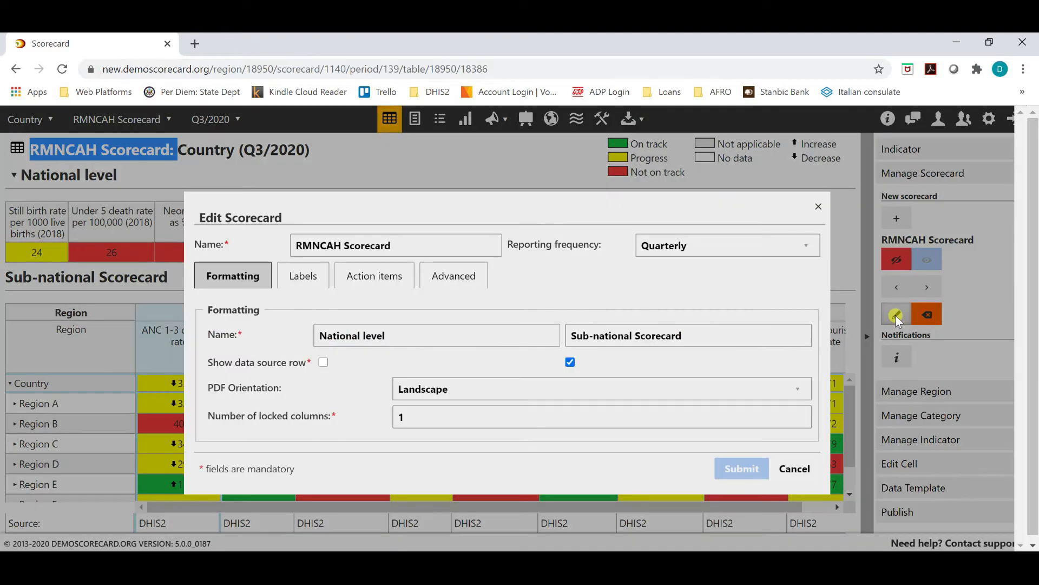
click(410, 237)
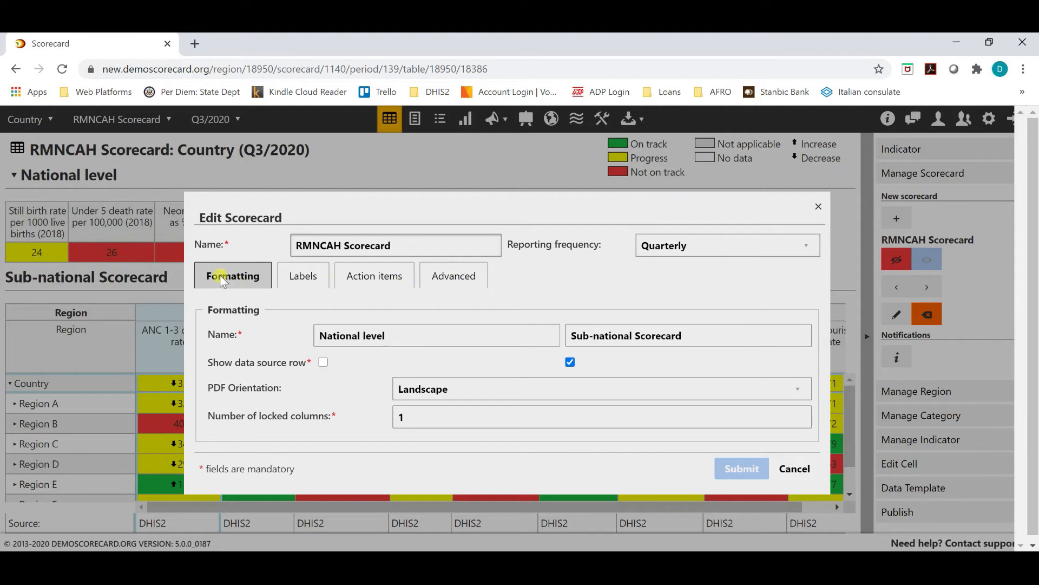
click(298, 278)
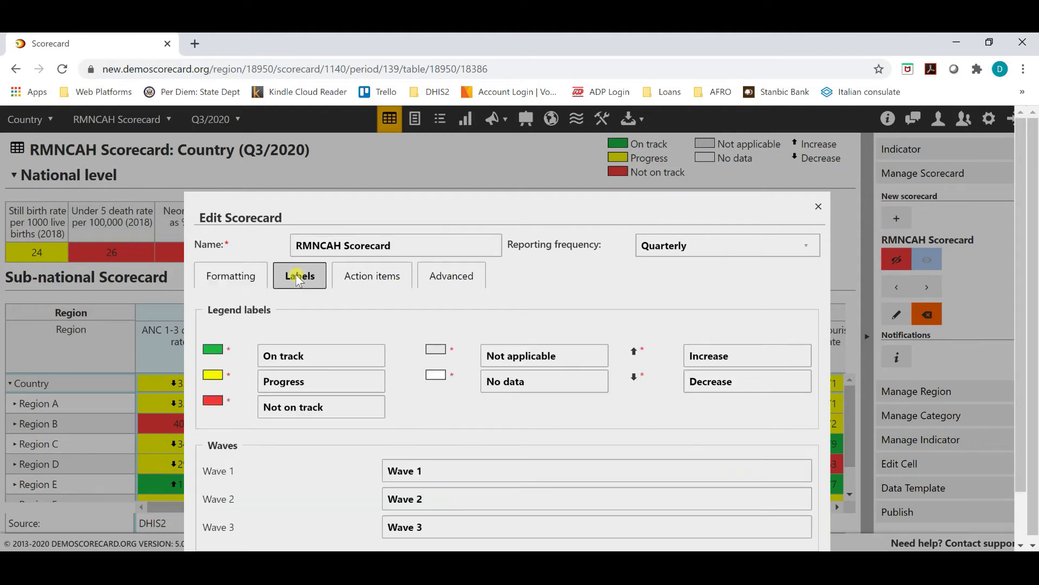
click(382, 276)
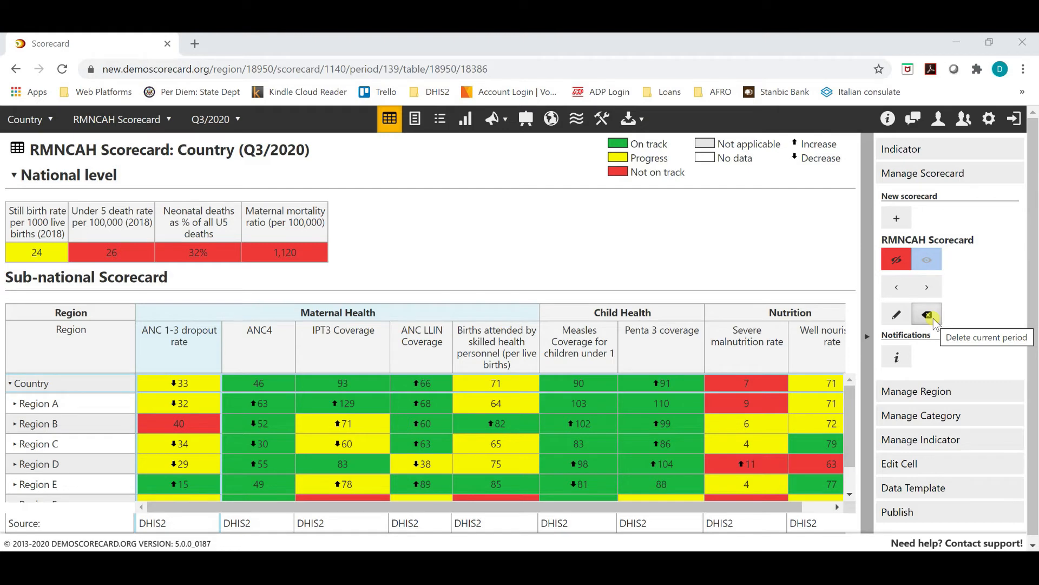
Step: Examine the prompts for deleting period Q3/2020 and for notifying all users about an update to the RMNCAH Scorecard
click(928, 315)
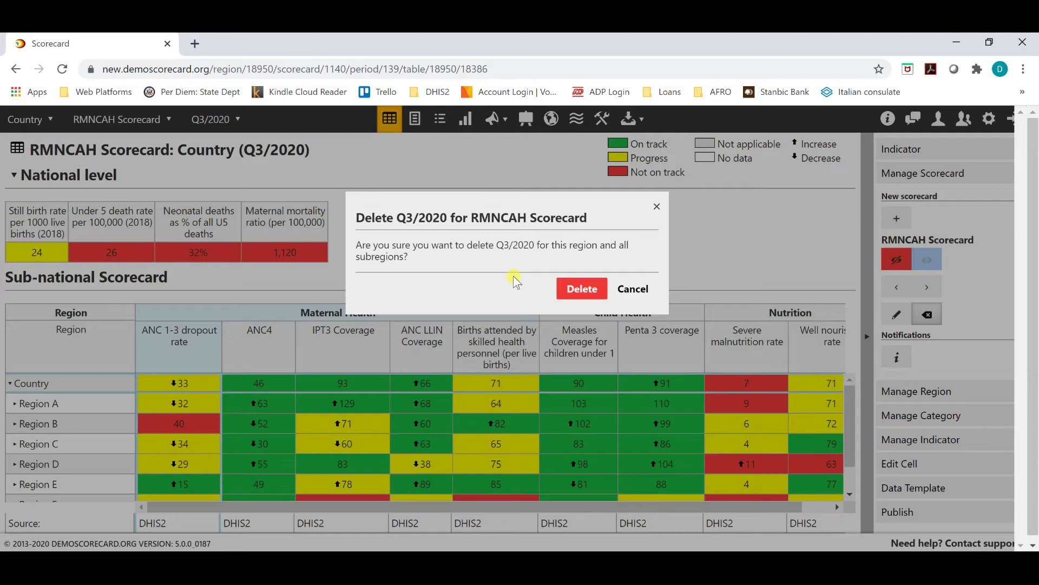
click(595, 289)
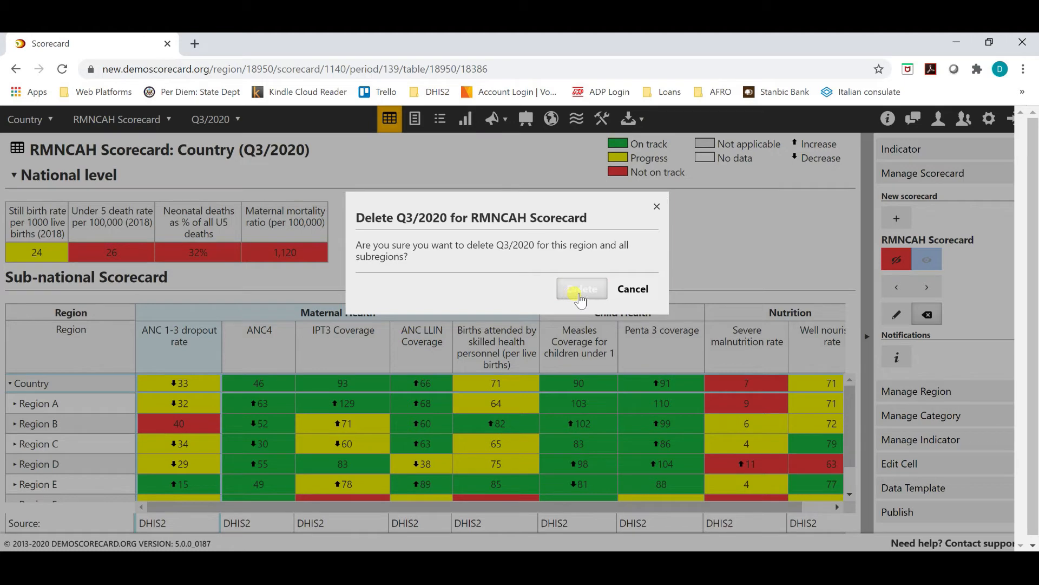
click(656, 208)
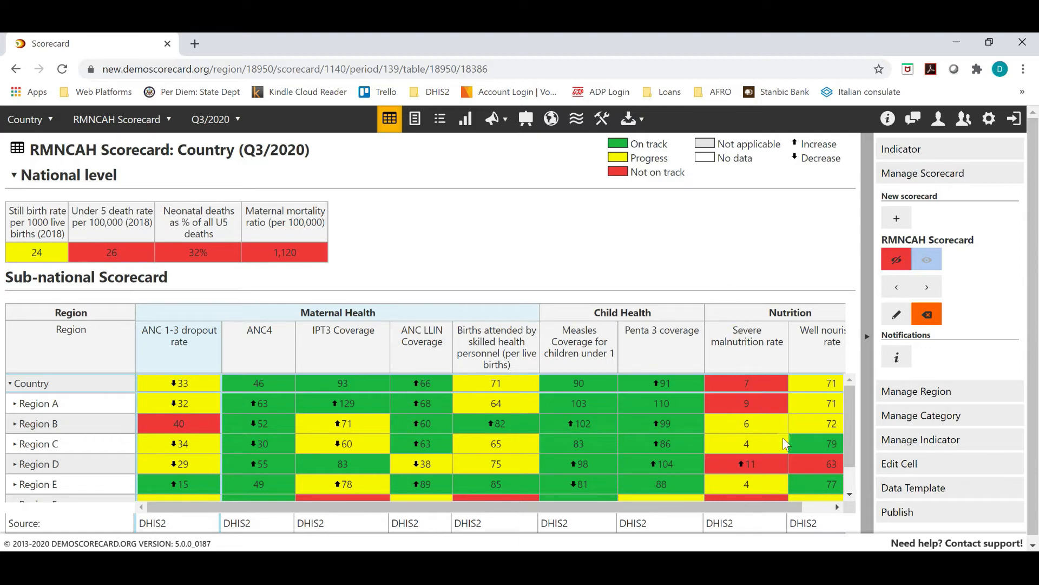
click(906, 360)
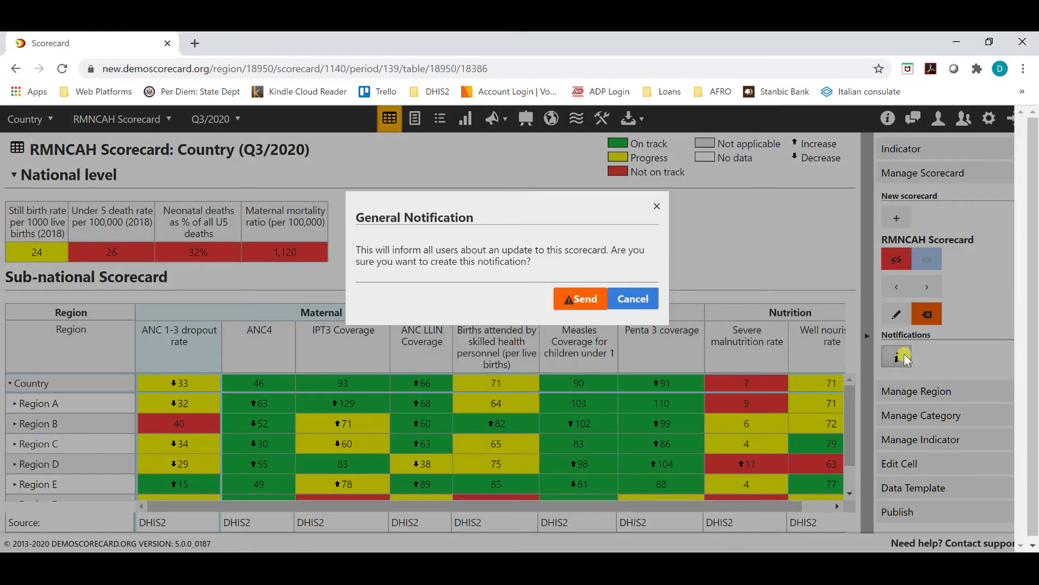
click(589, 295)
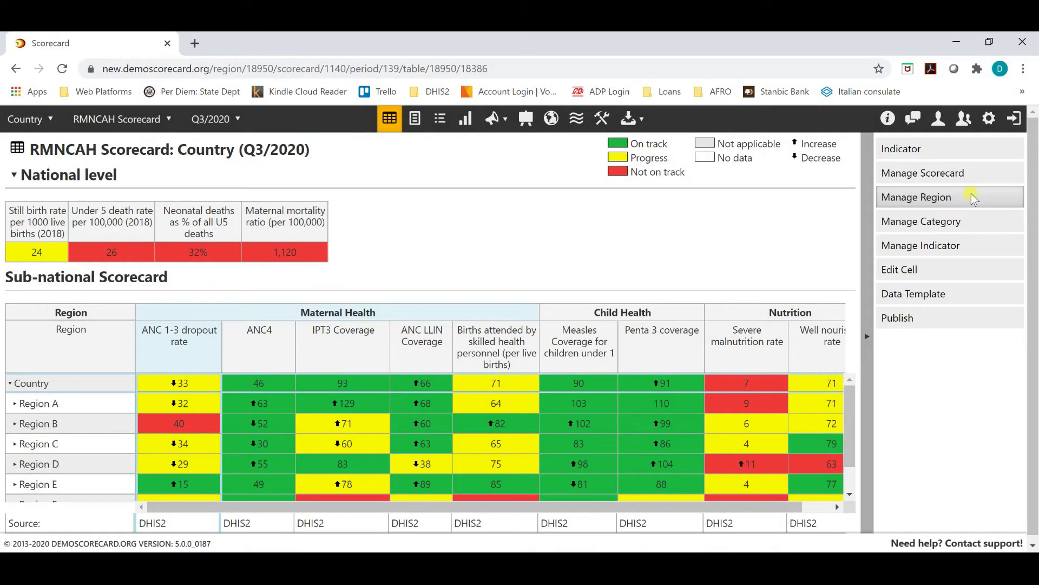
Step: Create a region named Region 1 under Country without a linked DHIS2 region, and find it in the sub-national table
click(972, 196)
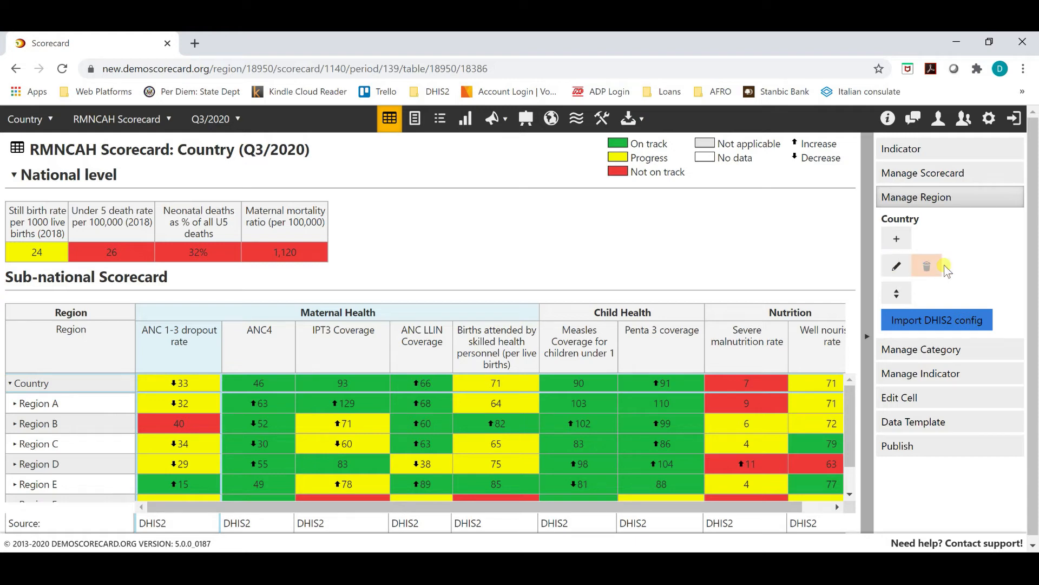
click(893, 322)
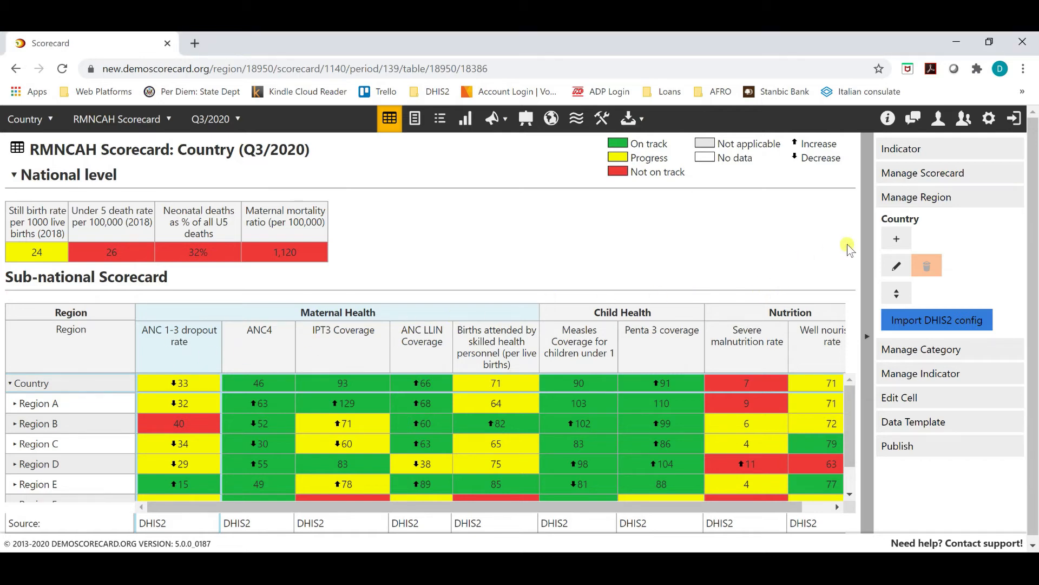
click(897, 239)
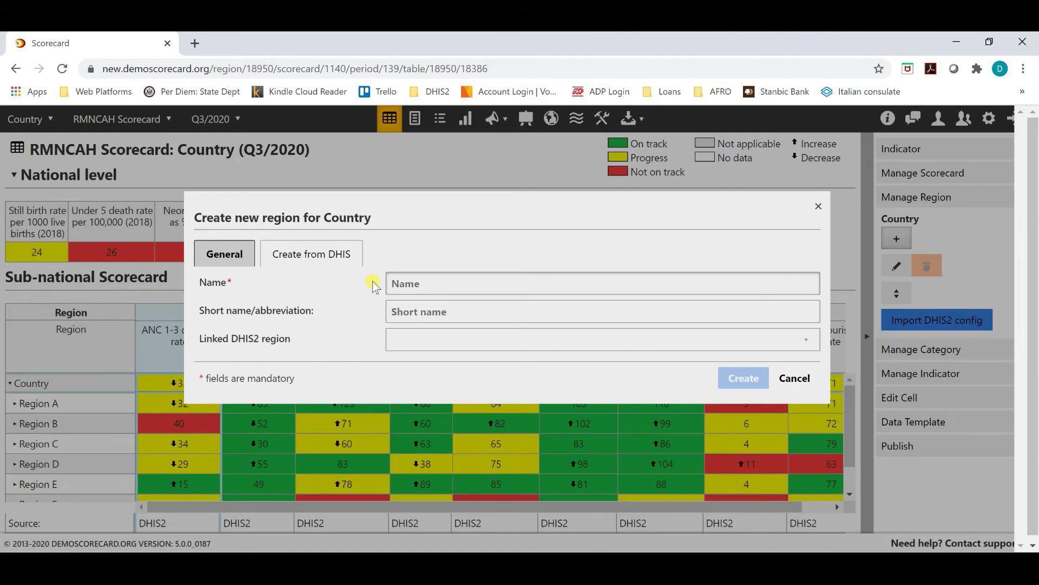
click(434, 285)
text(Region 1)
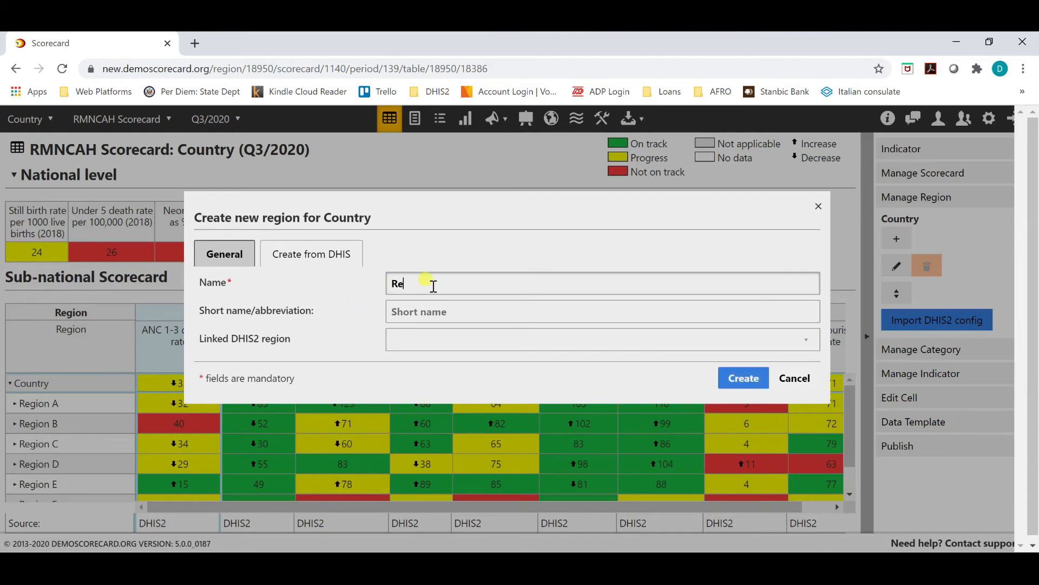
click(475, 311)
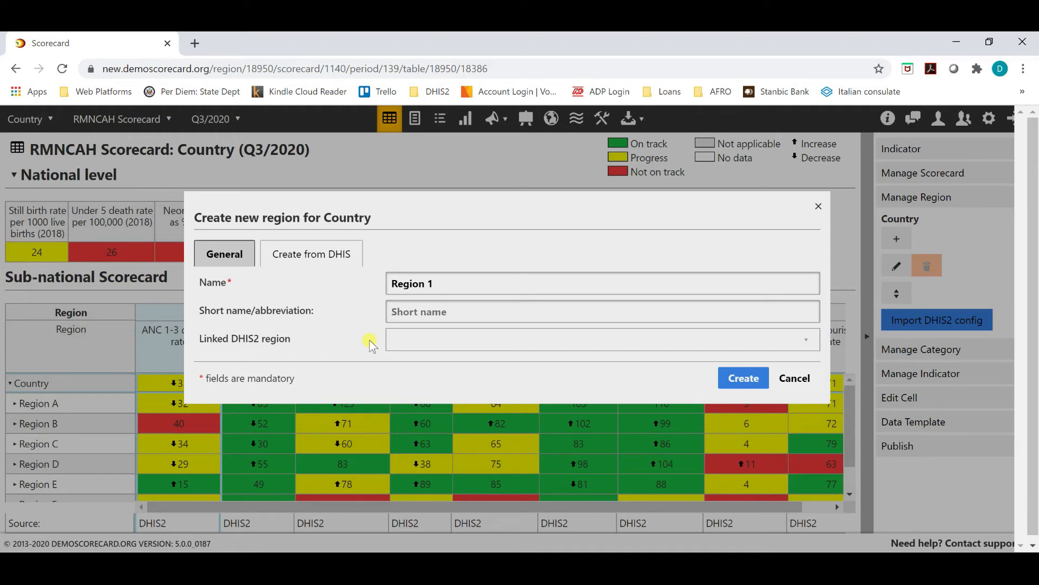
click(409, 340)
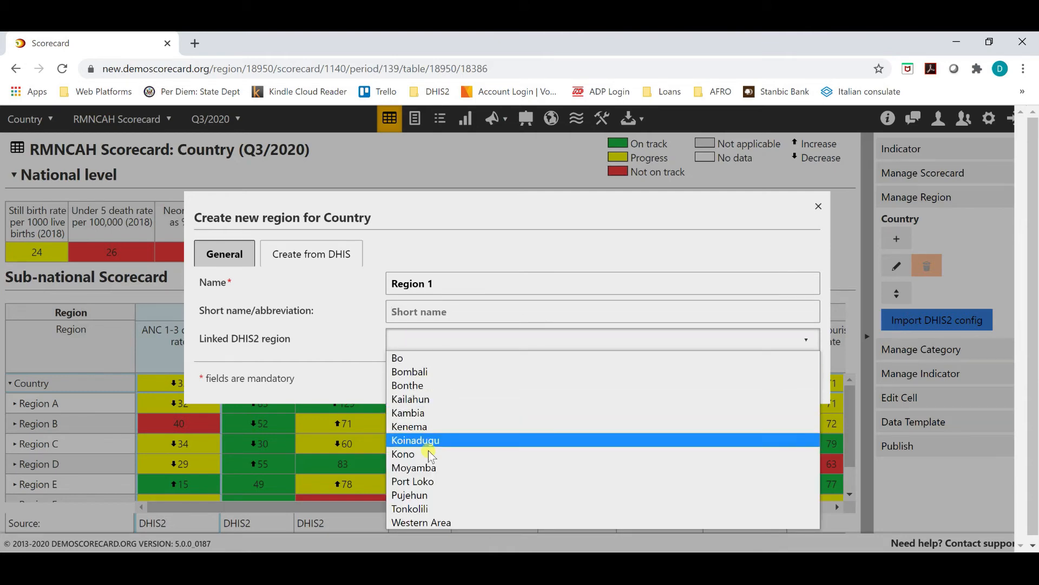
click(366, 346)
click(739, 378)
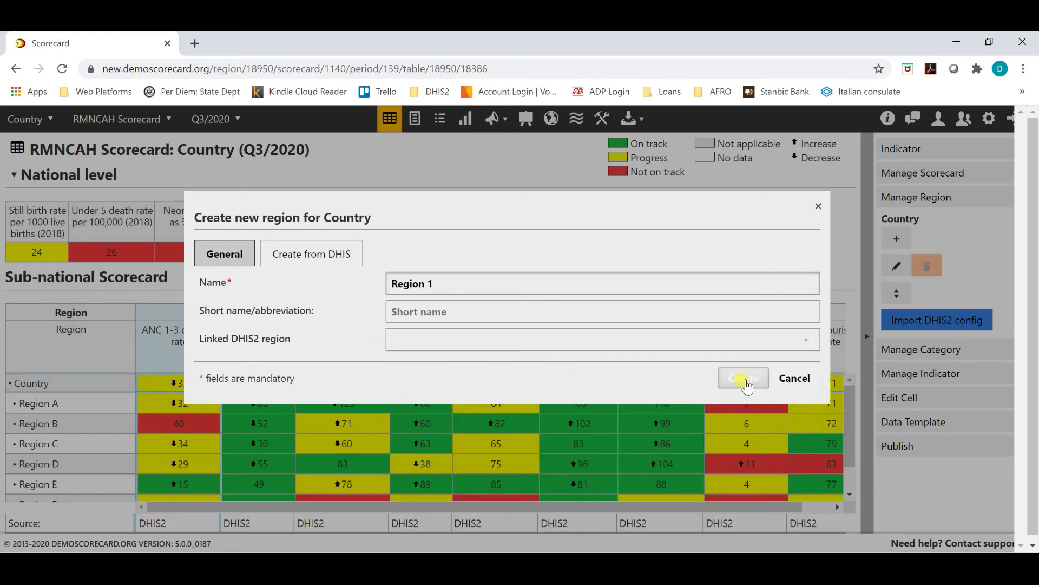
scroll(303, 459, down, 1)
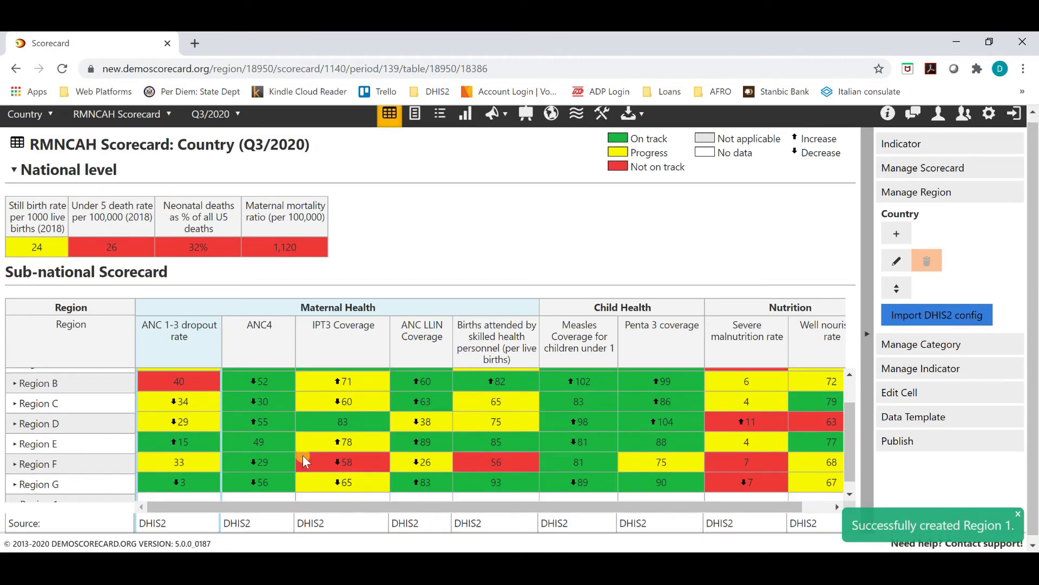
scroll(302, 458, down, 1)
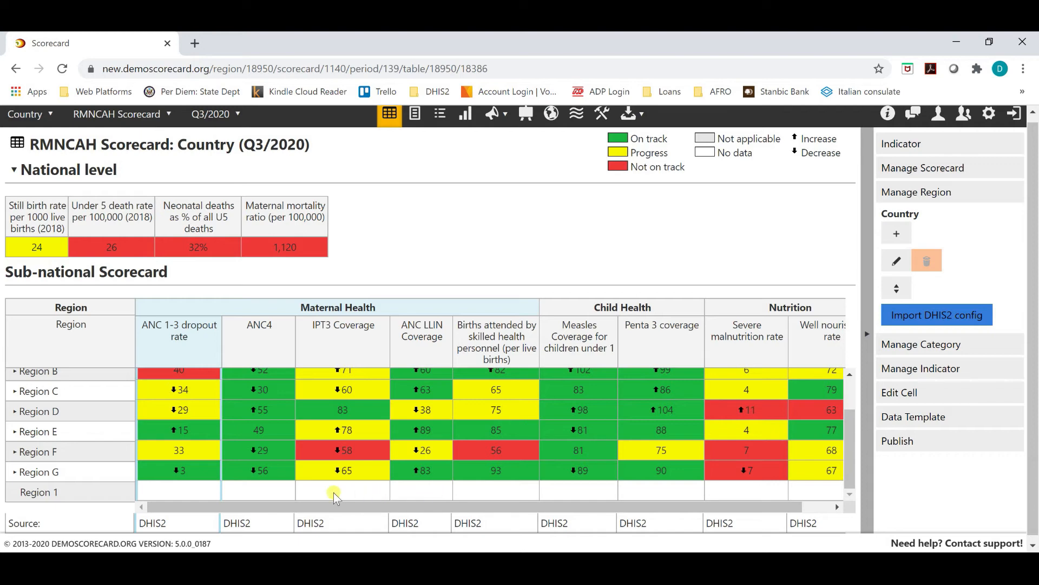
Step: Create a sub-region named District 1 under Region 1
click(110, 492)
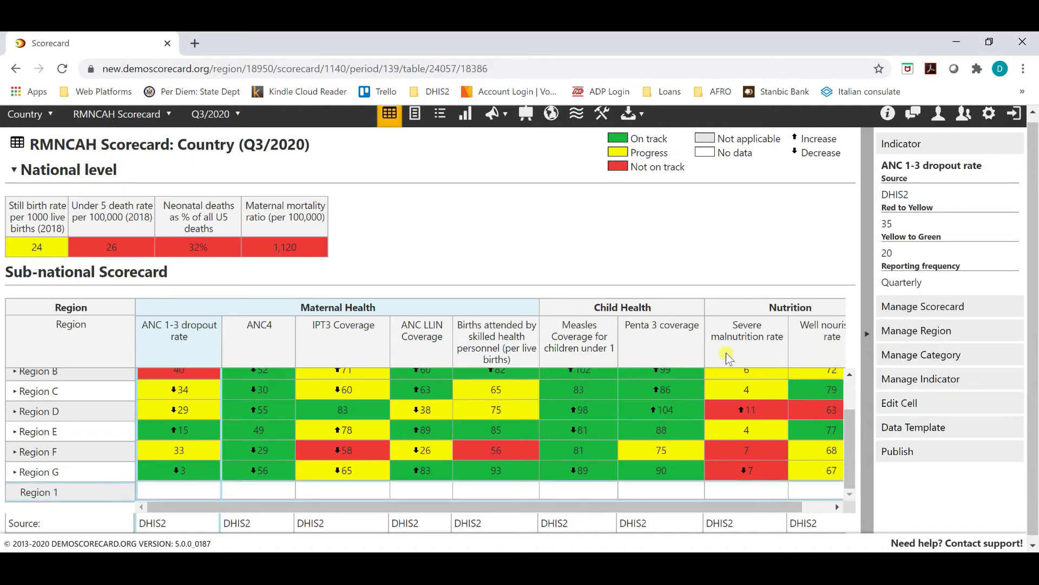
click(995, 332)
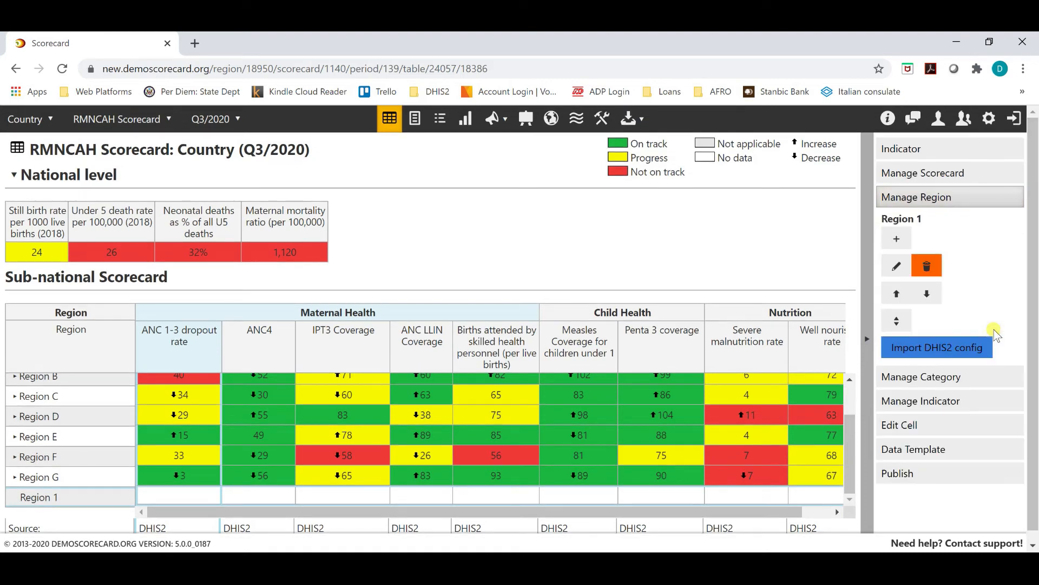
click(897, 240)
click(448, 276)
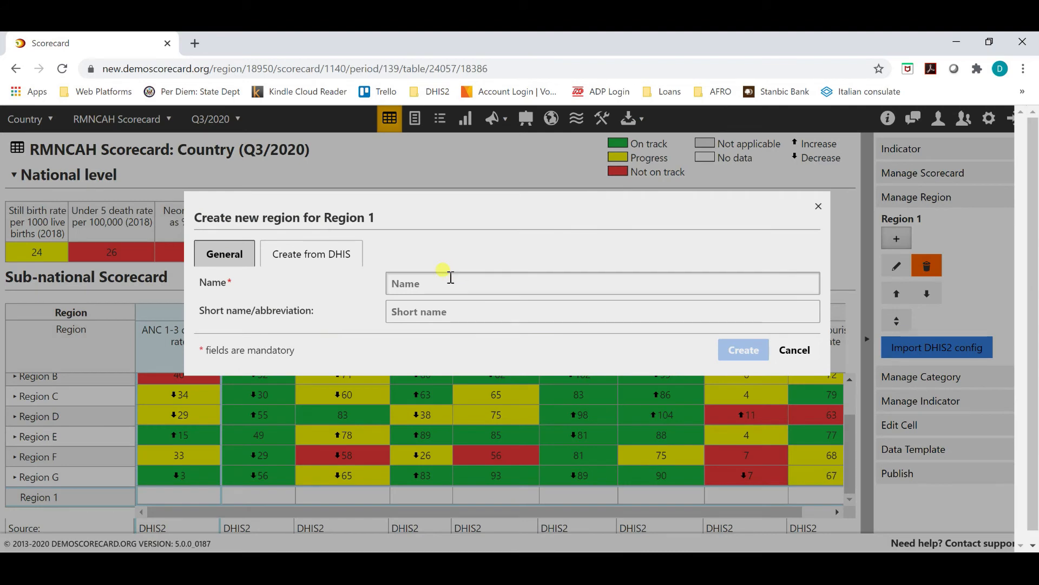
text(D)
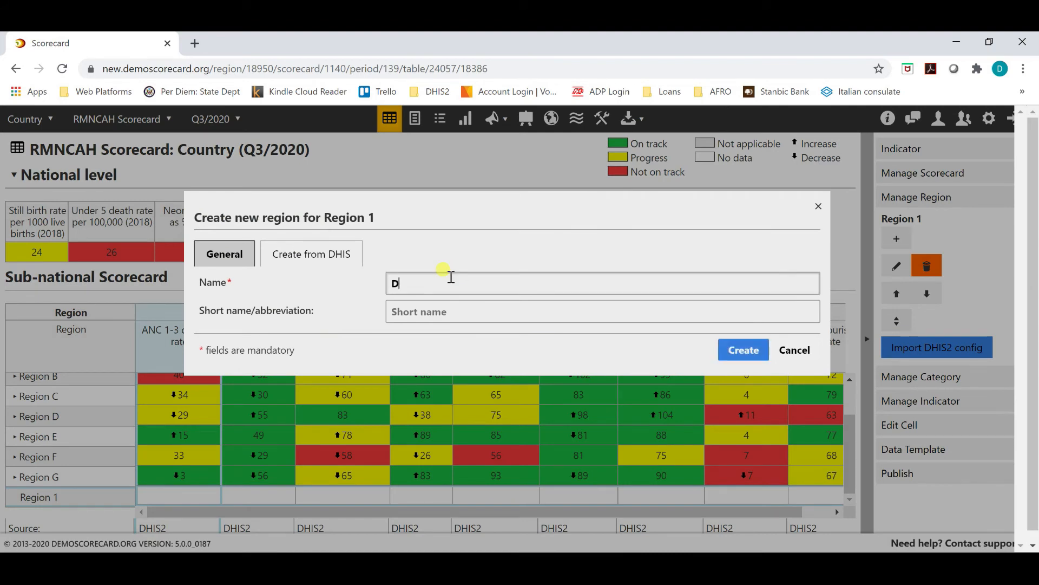
text(istict)
key(BackSpace)
key(BackSpace)
key(BackSpace)
text(rict 1)
click(758, 356)
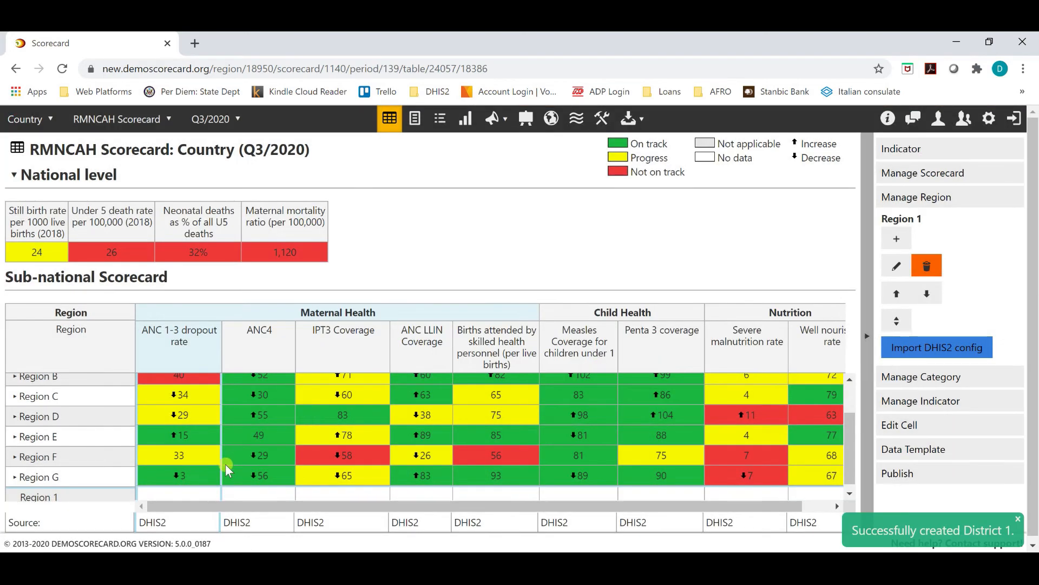
Step: Expand and collapse Region 1 in the sub-national table to check that it contains District 1
scroll(225, 471, down, 2)
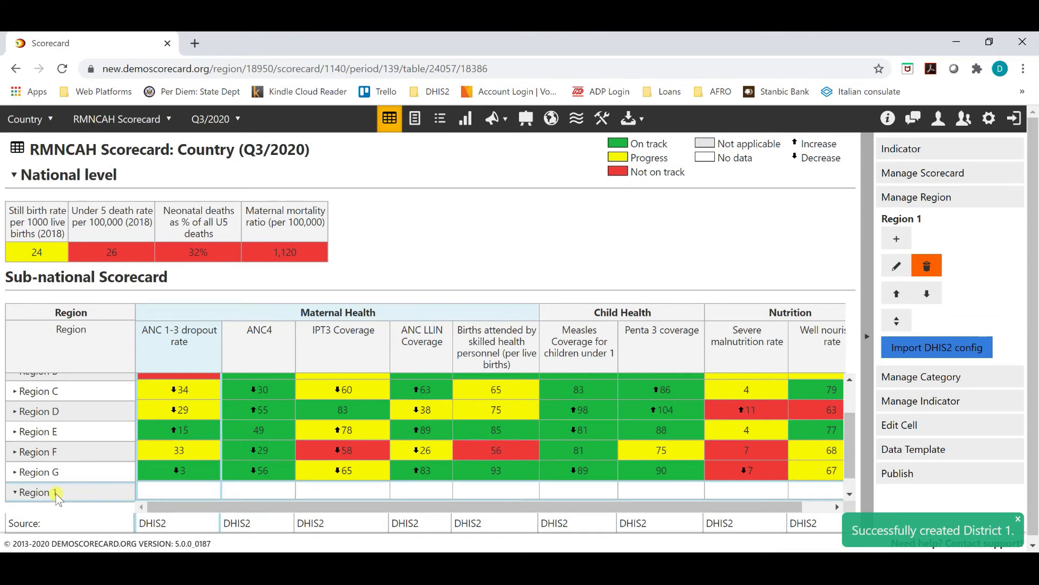
click(15, 493)
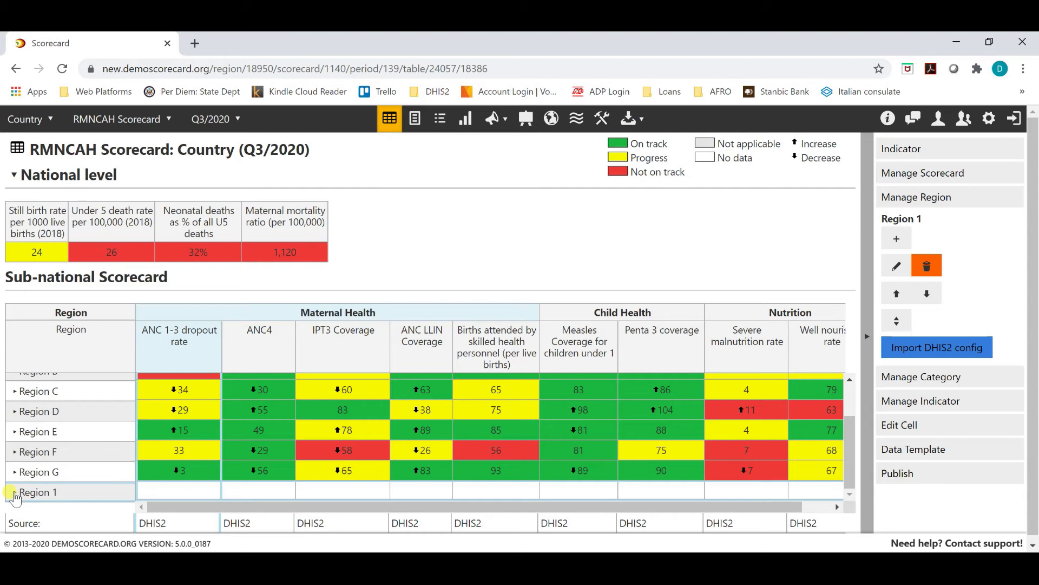
click(15, 493)
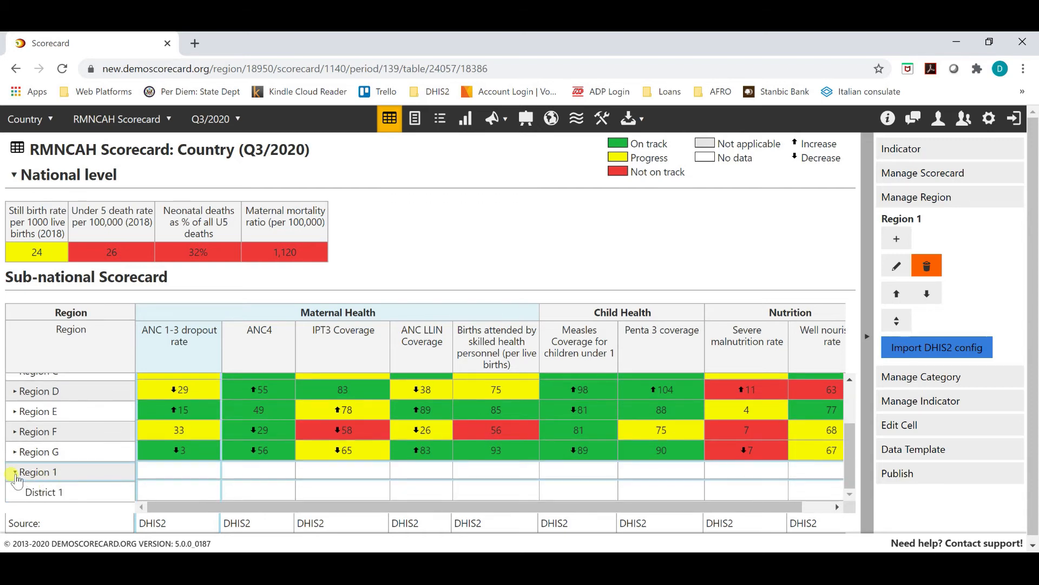
click(15, 473)
click(14, 493)
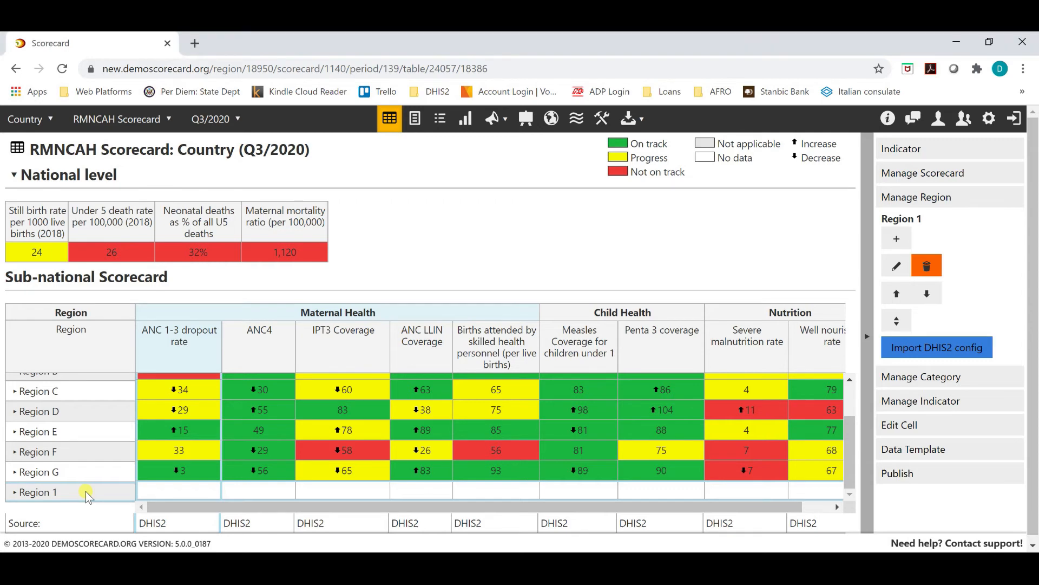
Step: Rename Region 1 as Region 2, and view the prompt for deleting the entire region without deleting it
click(890, 271)
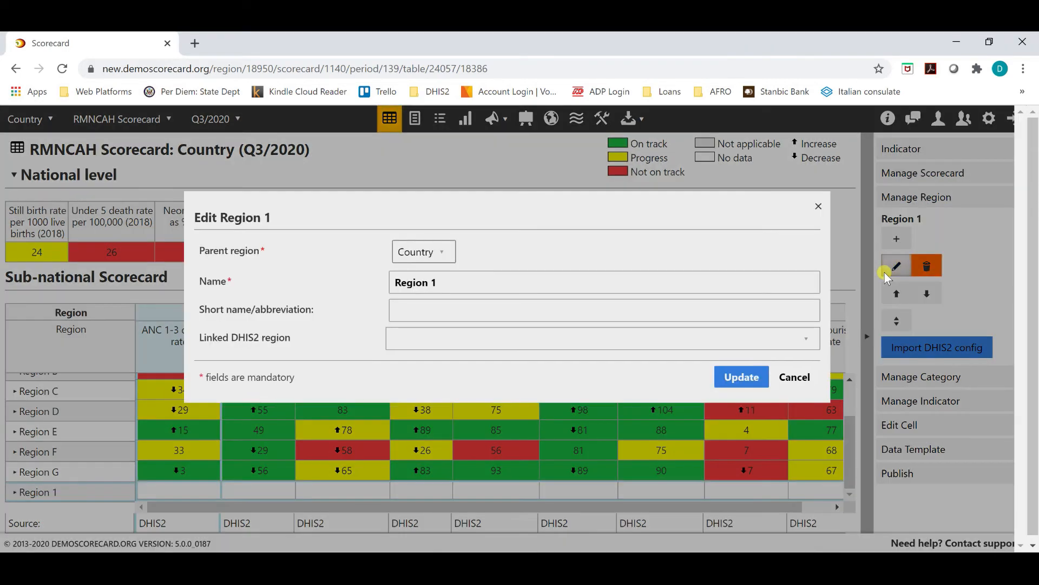
click(466, 287)
text(2)
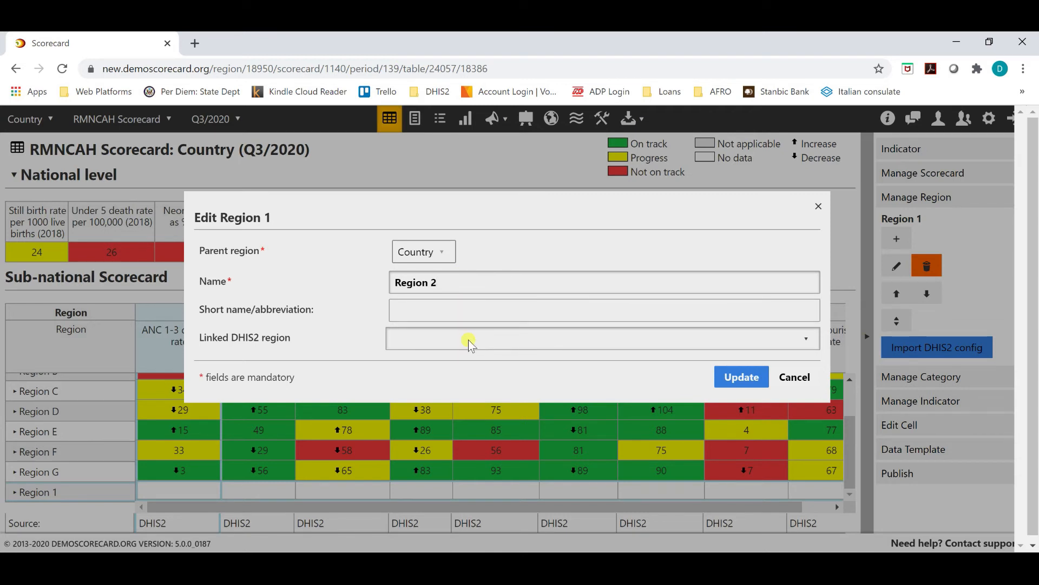
click(735, 378)
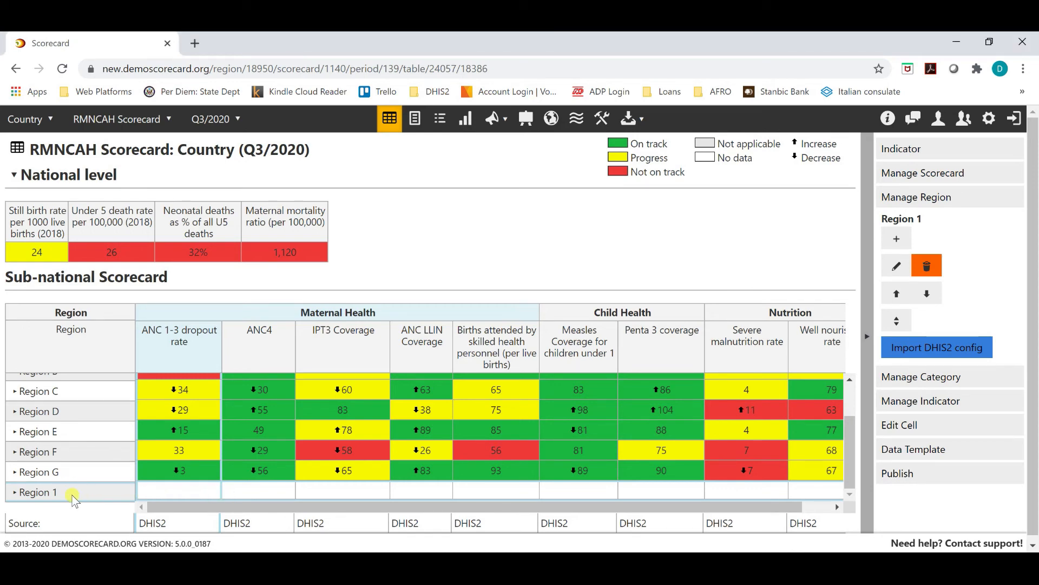
click(934, 267)
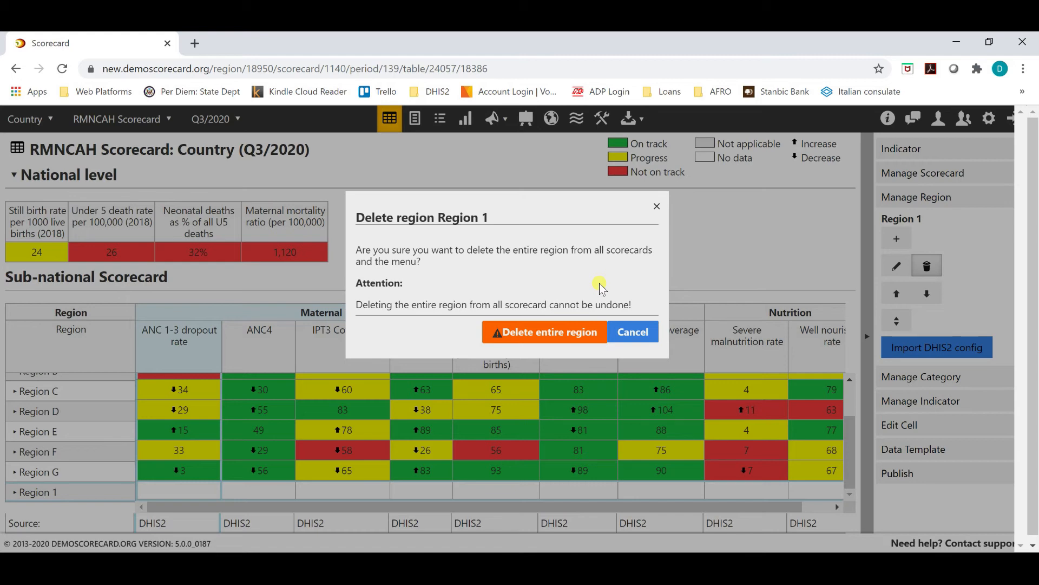
click(653, 204)
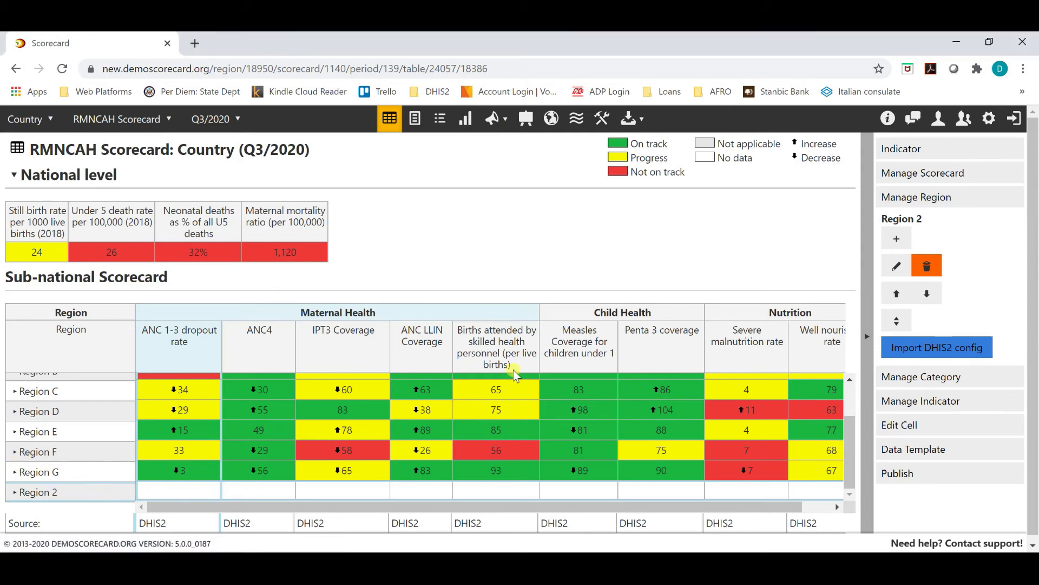
Step: Reorder the table rows by moving Region 2 up above Region G and Region A down below Region B
click(896, 293)
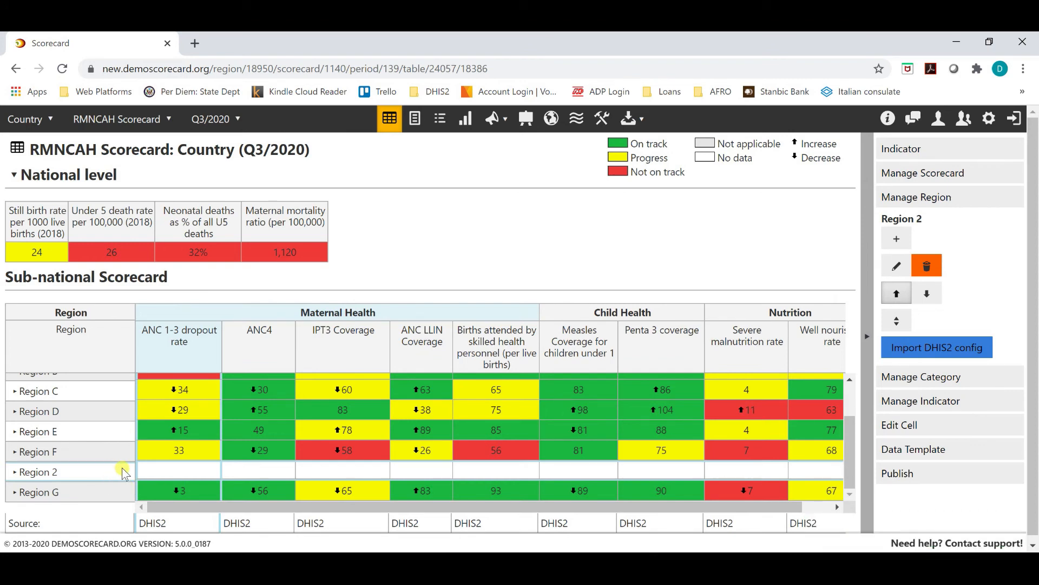
click(927, 294)
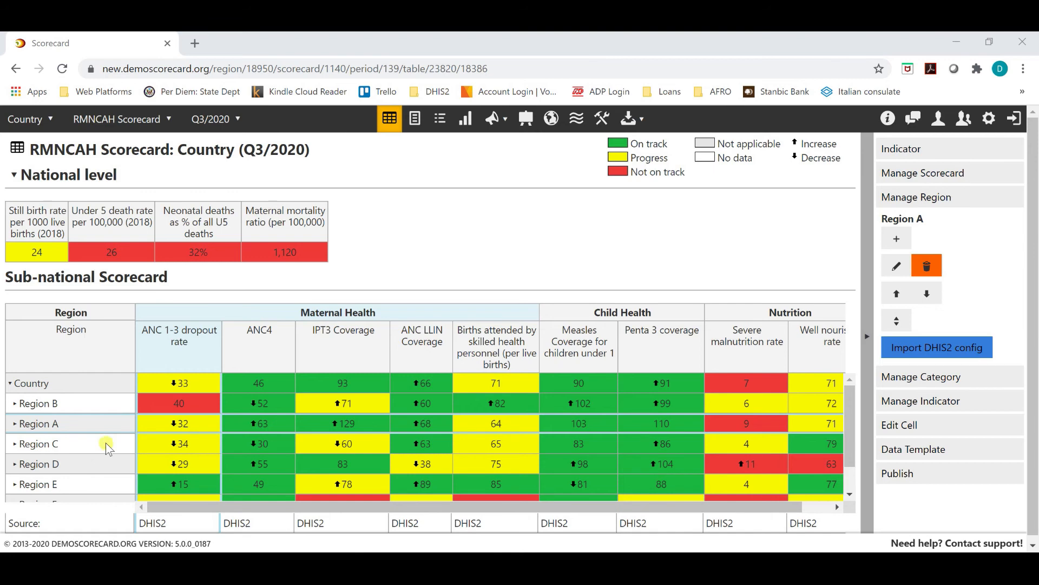
Step: Sort the regions under Country into alphabetical order in the sub-national table
click(99, 378)
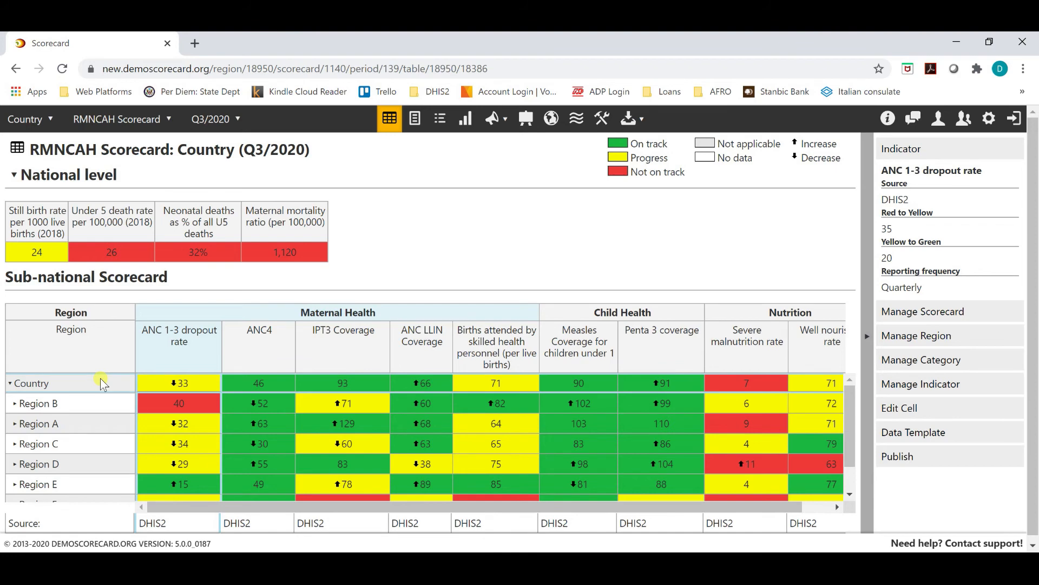
click(999, 337)
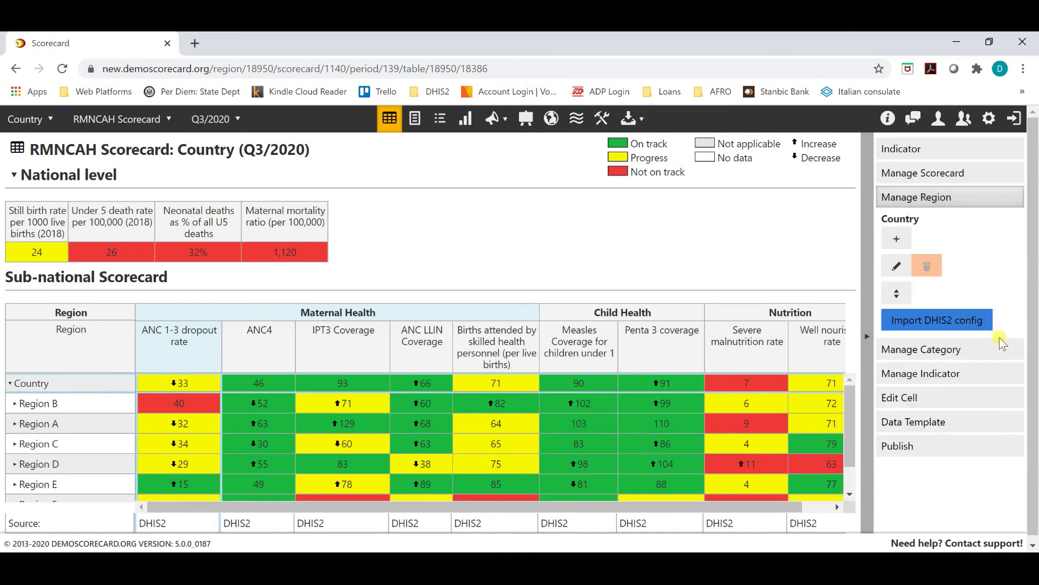
click(901, 293)
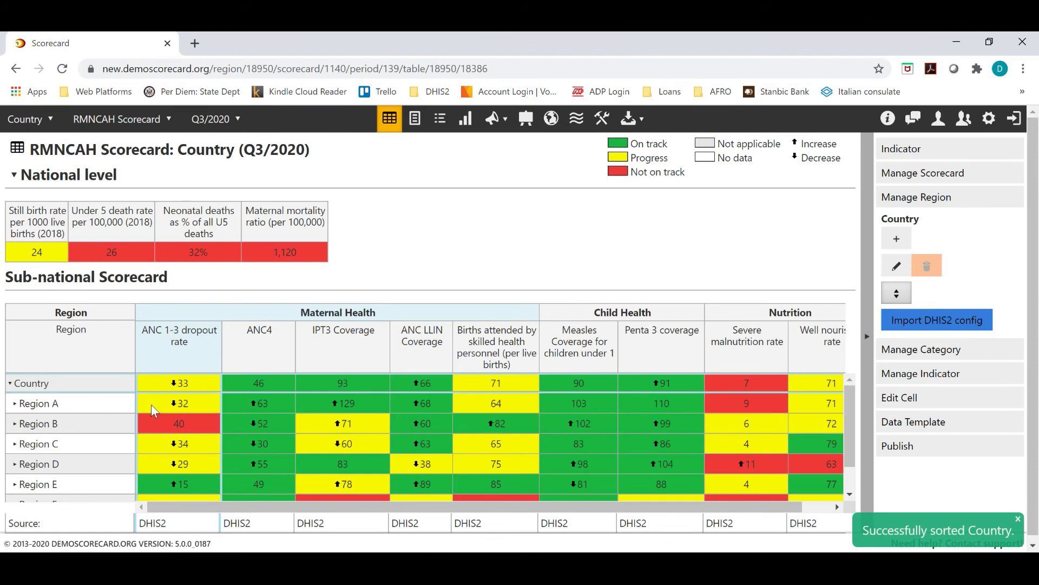
click(66, 404)
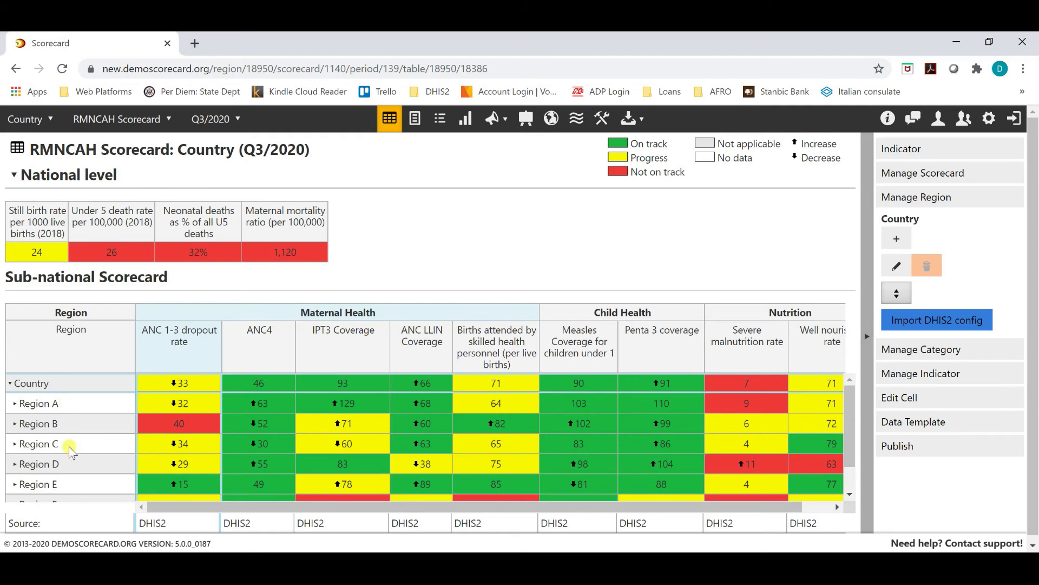
Step: View the category management options for Maternal Health and the details of the Maternal mortality ratio and ANC 1-3 dropout rate indicators
click(998, 321)
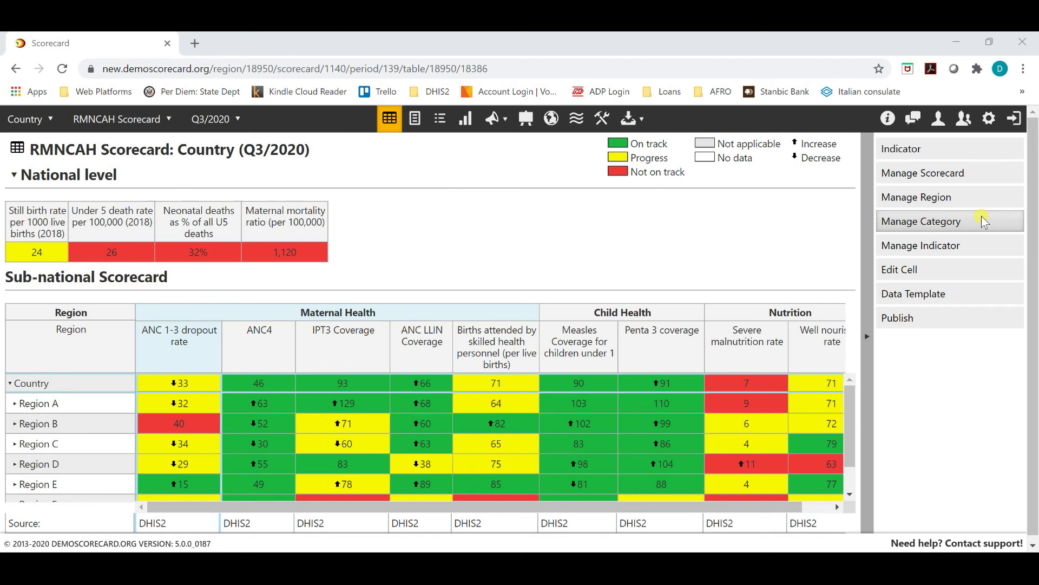
click(984, 222)
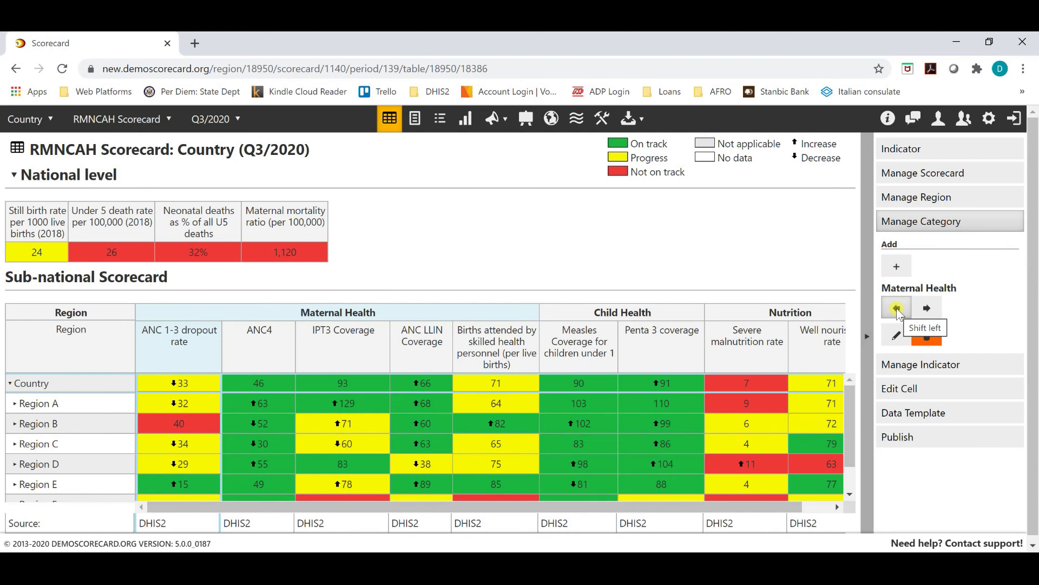
click(926, 334)
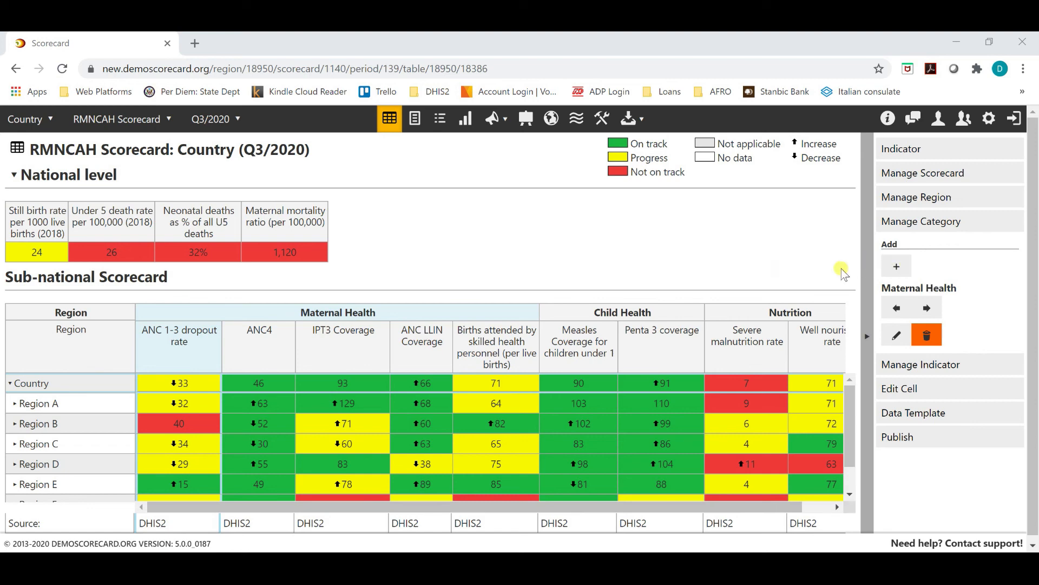
click(264, 216)
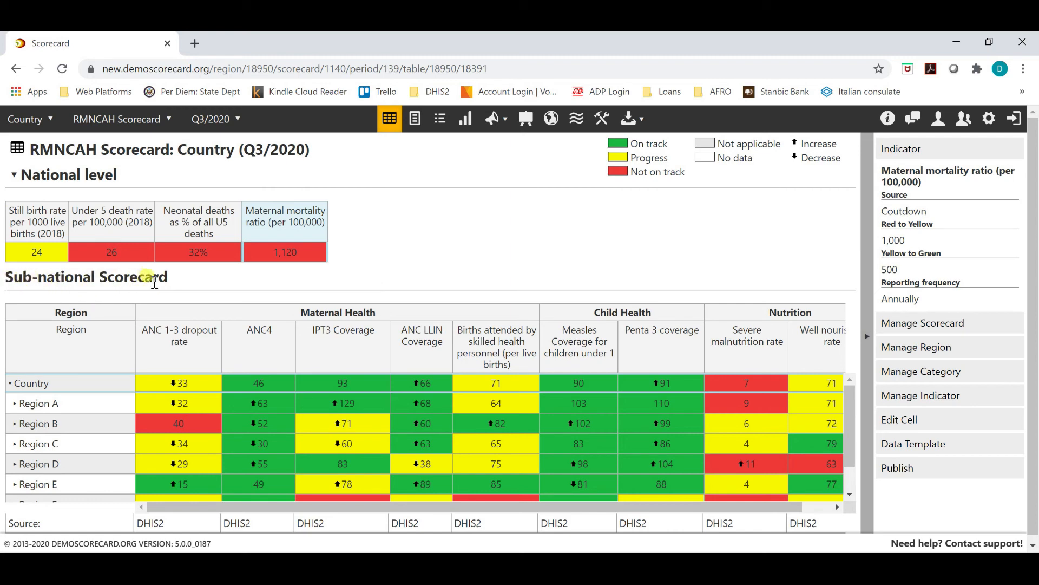
click(181, 385)
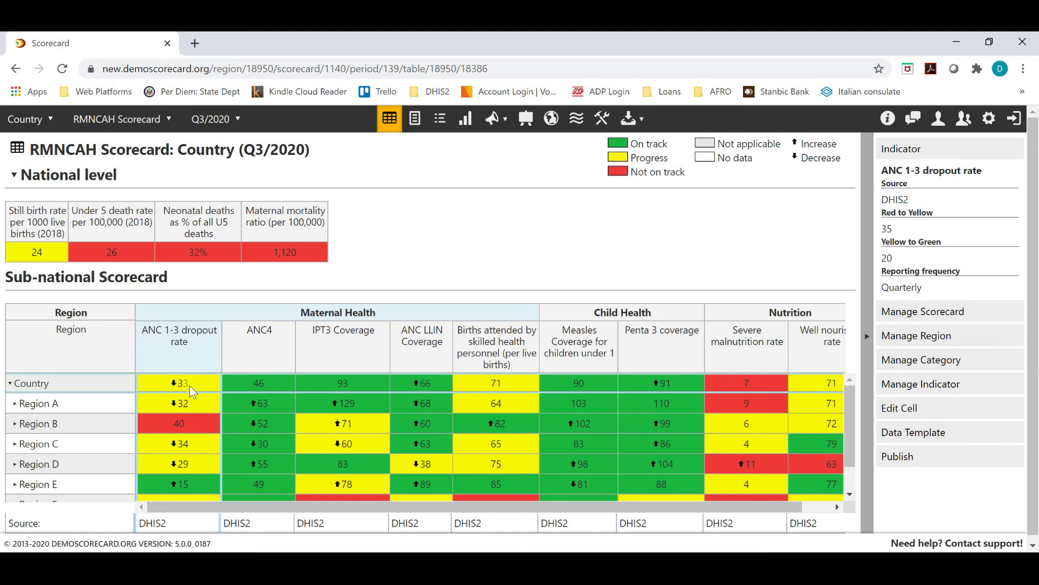
Step: Add a new category named Category 1 to the sub-national scorecard
click(494, 384)
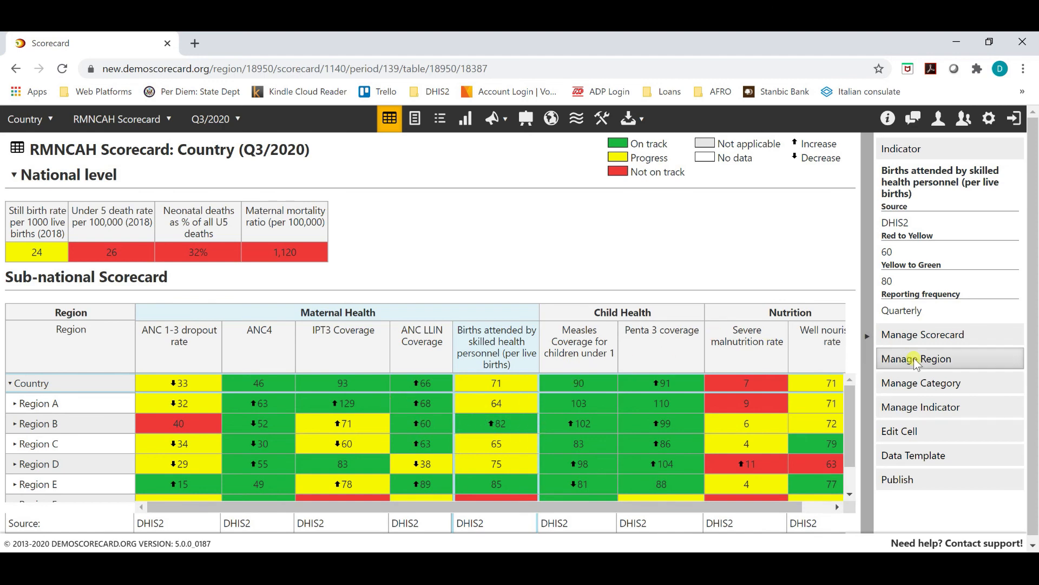
click(897, 383)
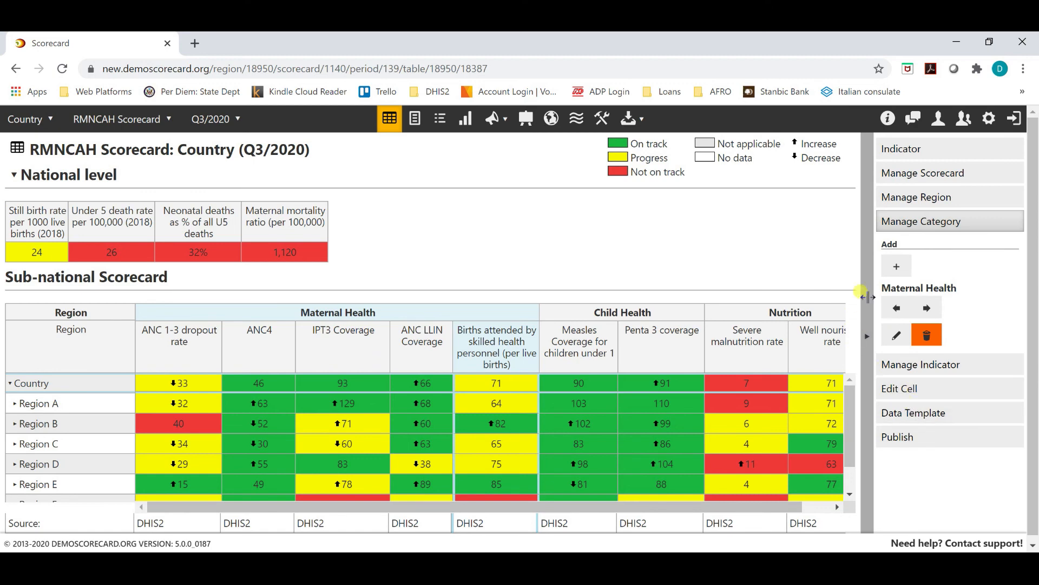
click(898, 265)
click(555, 242)
text(Category 1)
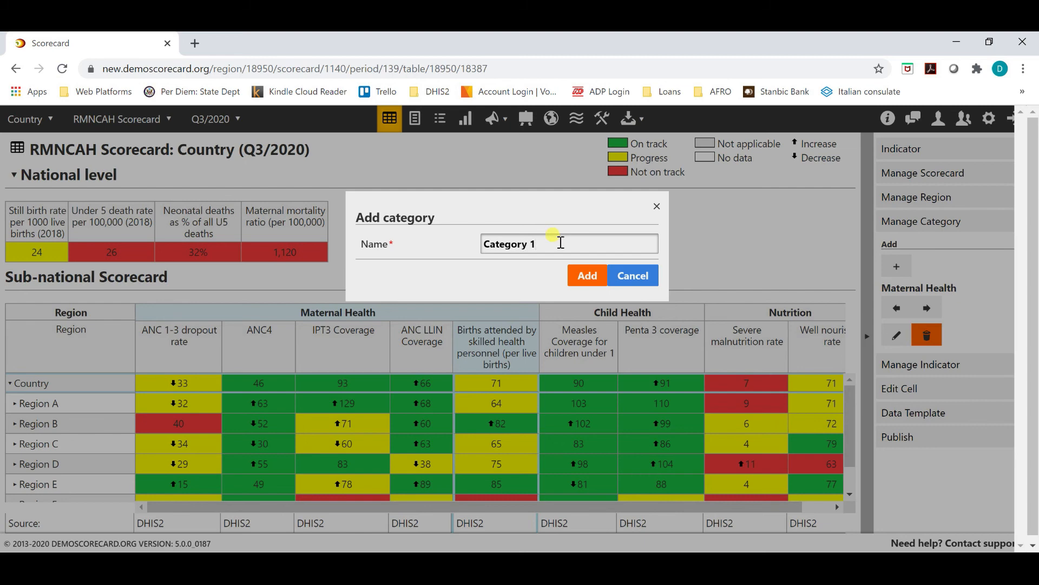
click(586, 275)
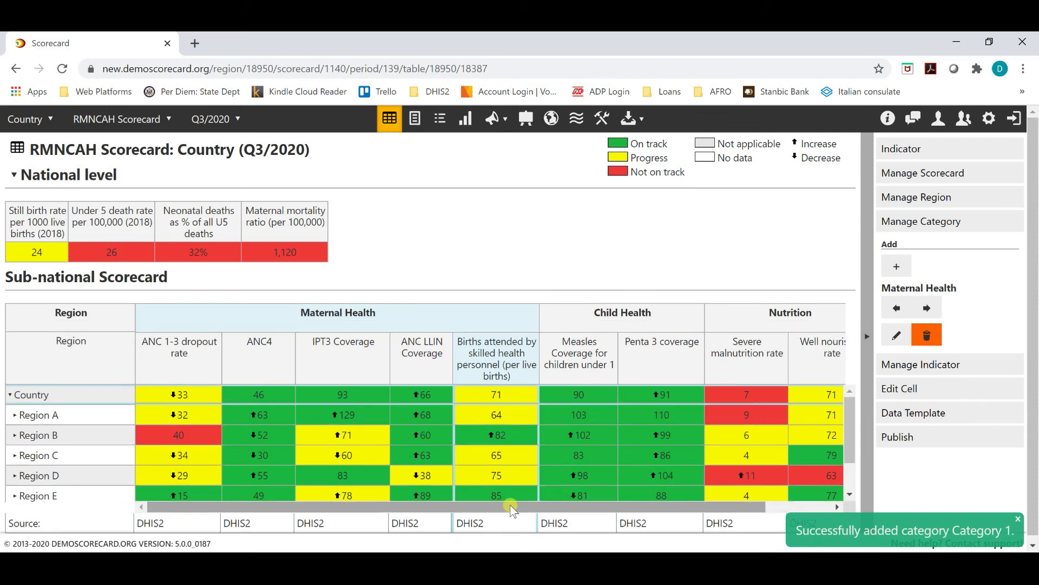
Step: Select Category 1 through its new indicator column and shift it ahead of Nutrition, directly after Child Health
drag(538, 507, 790, 509)
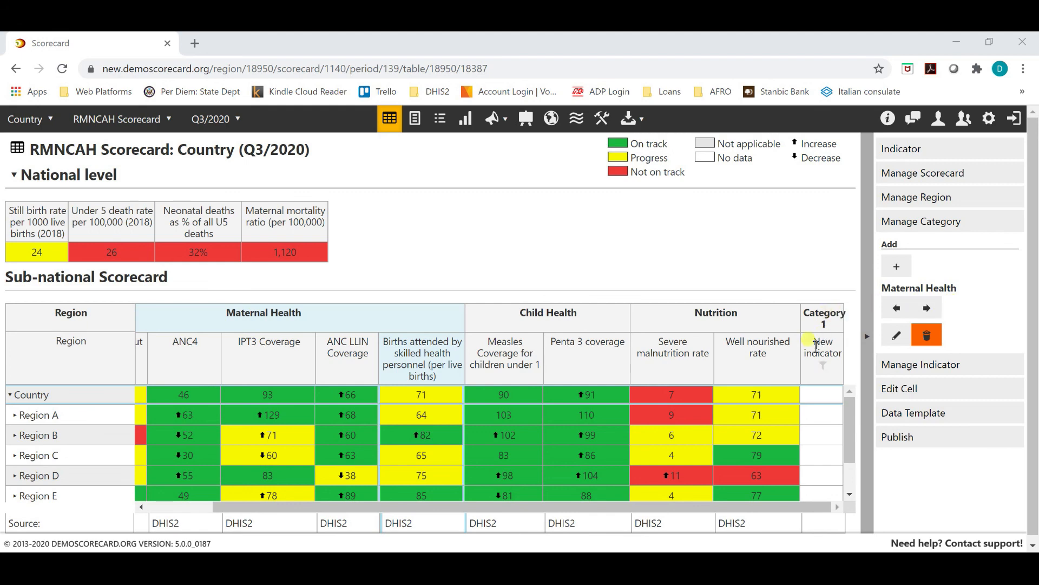
click(814, 394)
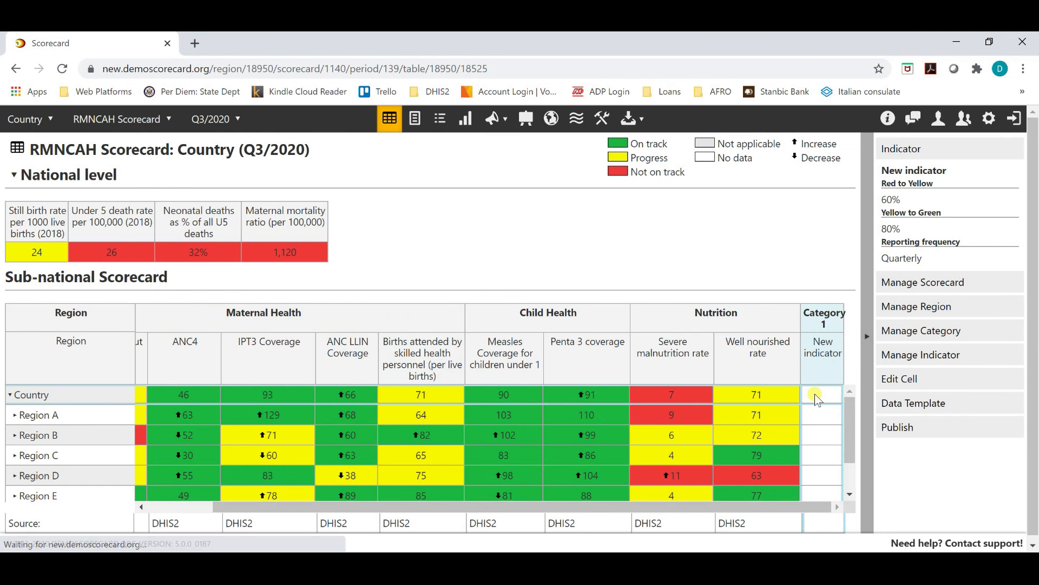
click(977, 330)
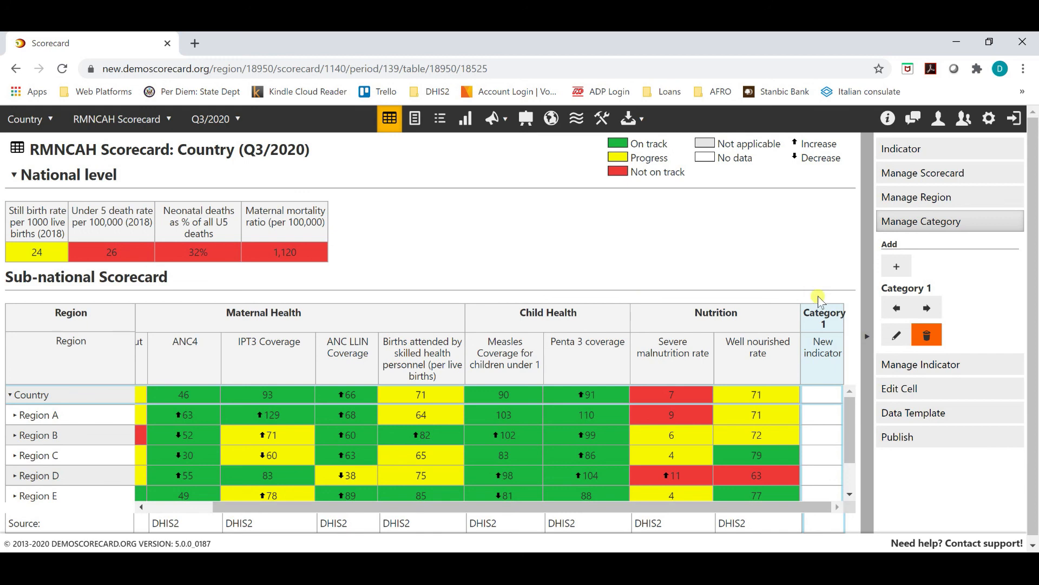
click(822, 398)
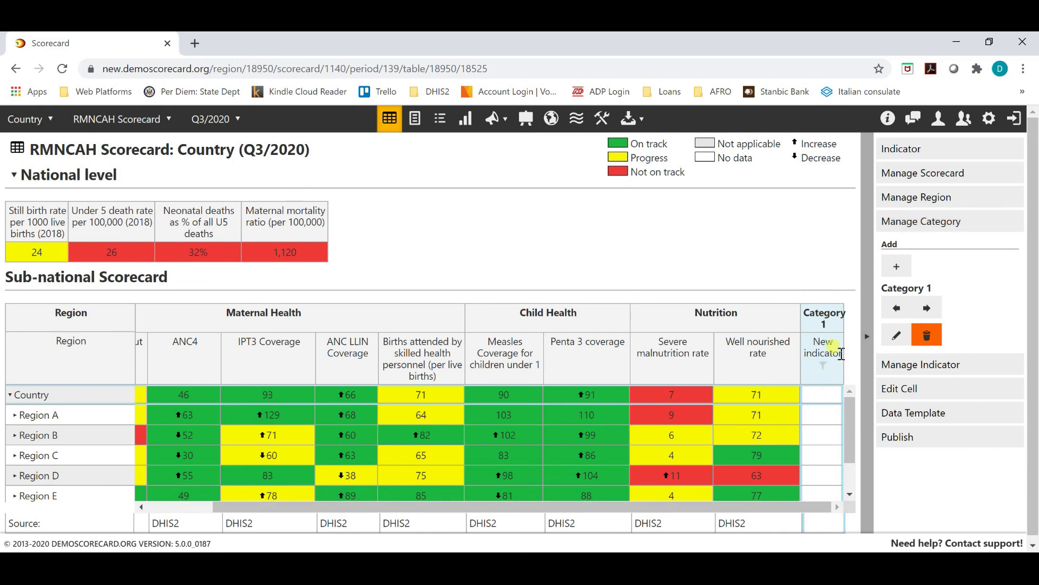
click(901, 308)
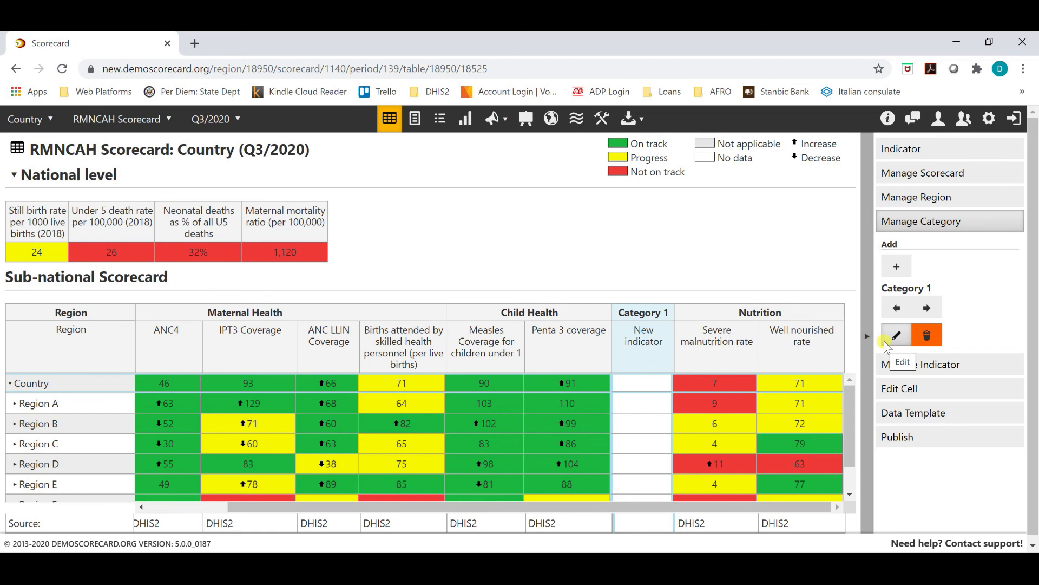
Step: Rename Category 1 as Category 2
click(636, 384)
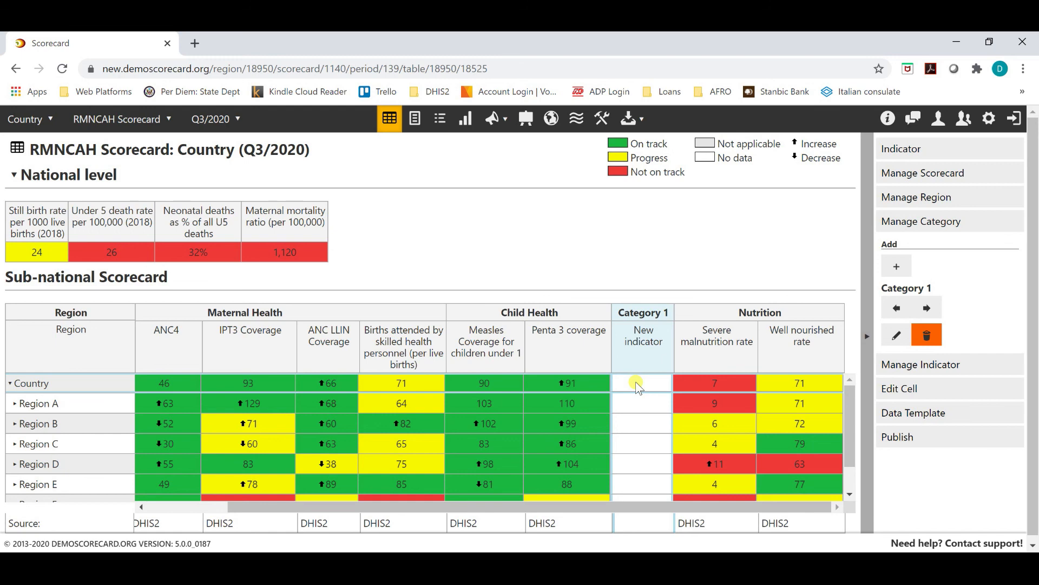
click(897, 336)
click(569, 242)
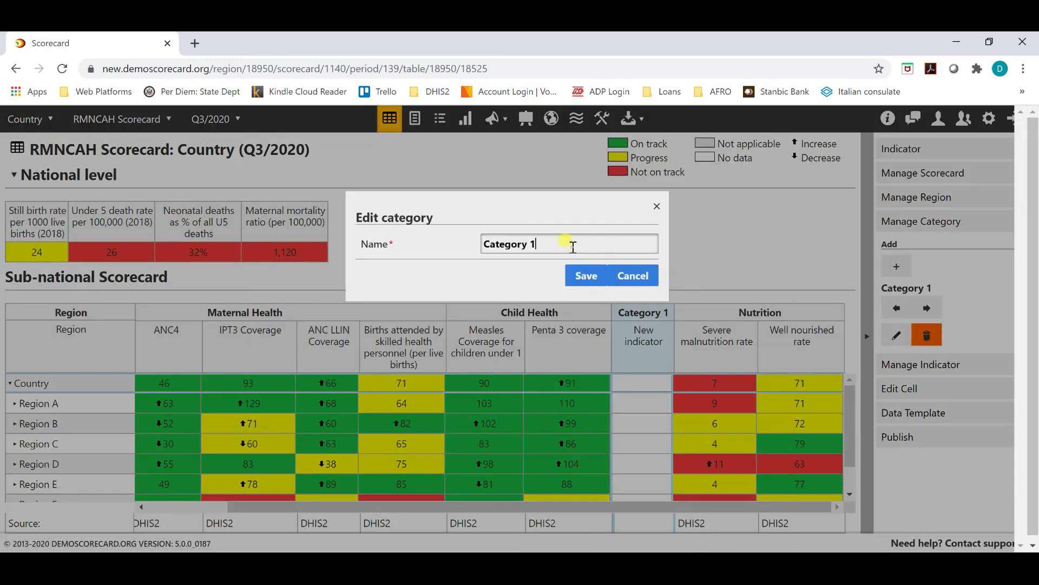
key(BackSpace)
text(2)
click(588, 271)
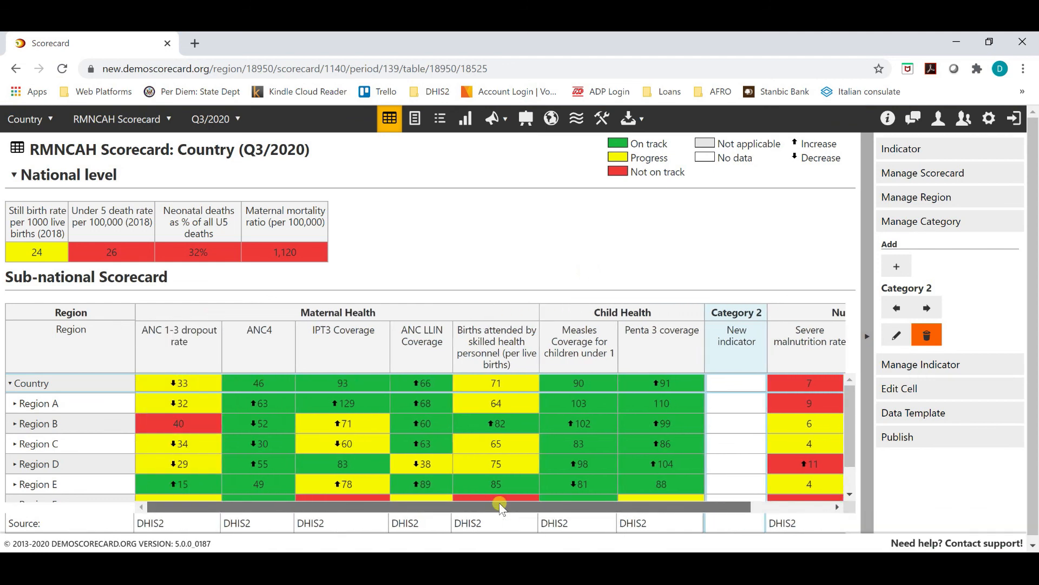
Step: View the prompt for deleting the entire Category 2 and cancel it
drag(531, 506, 581, 512)
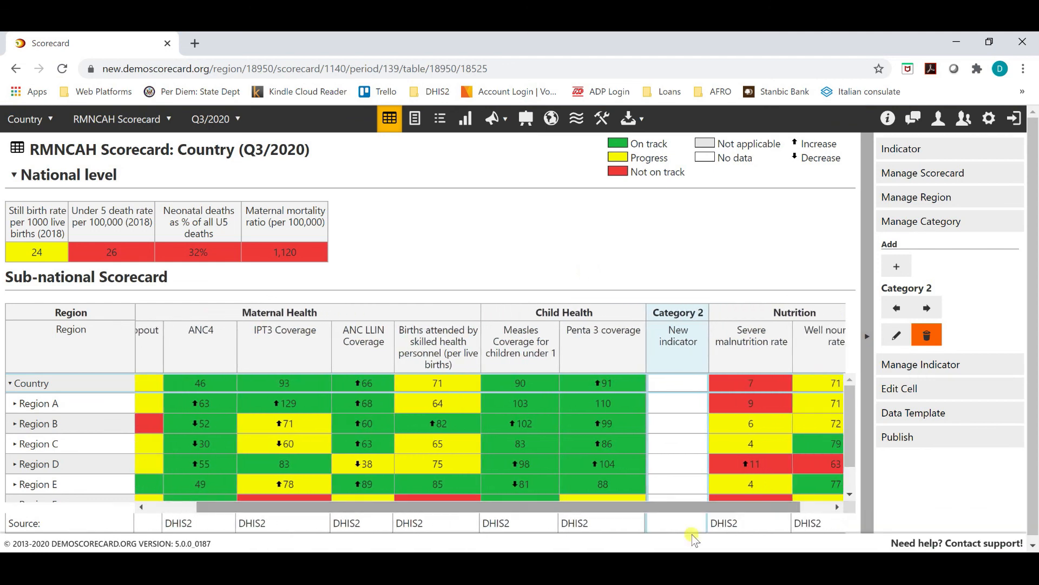
click(939, 335)
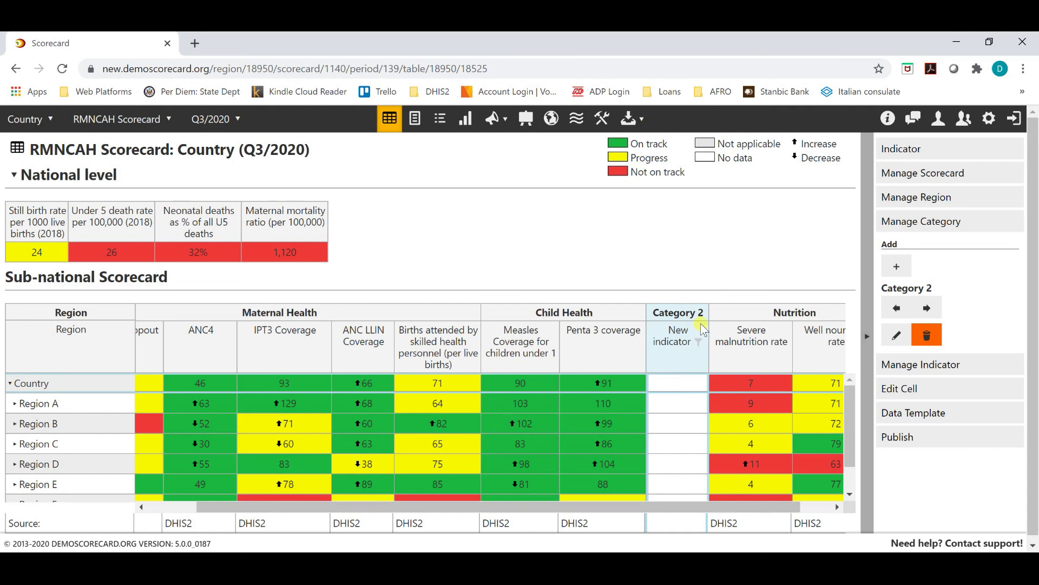
click(930, 336)
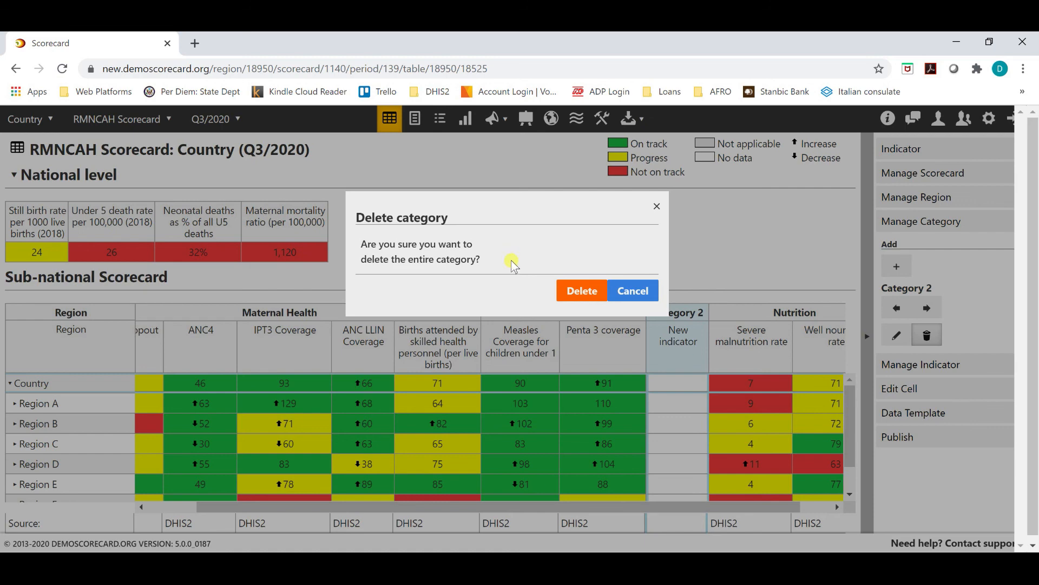
click(594, 292)
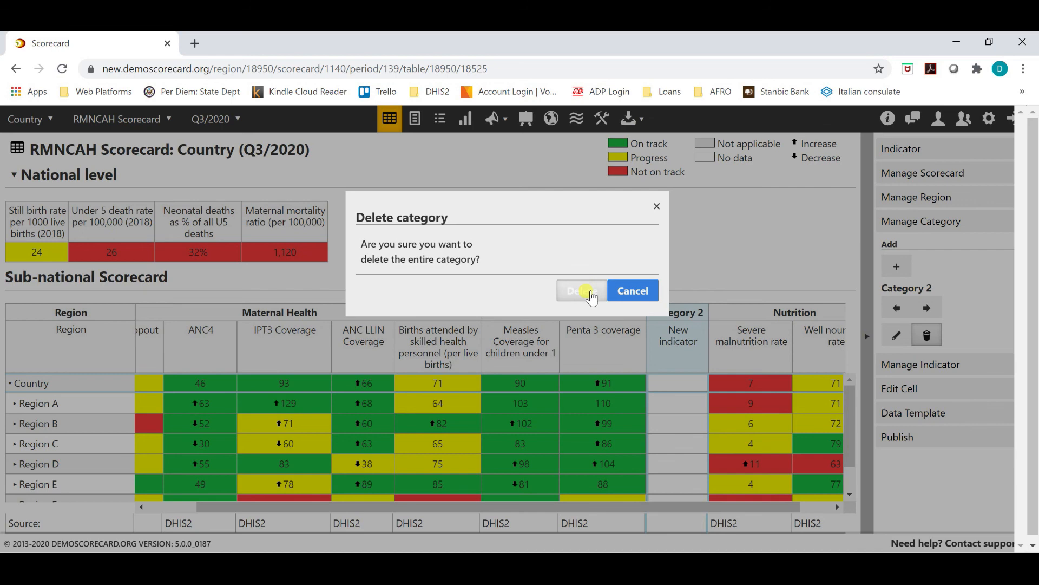
click(628, 290)
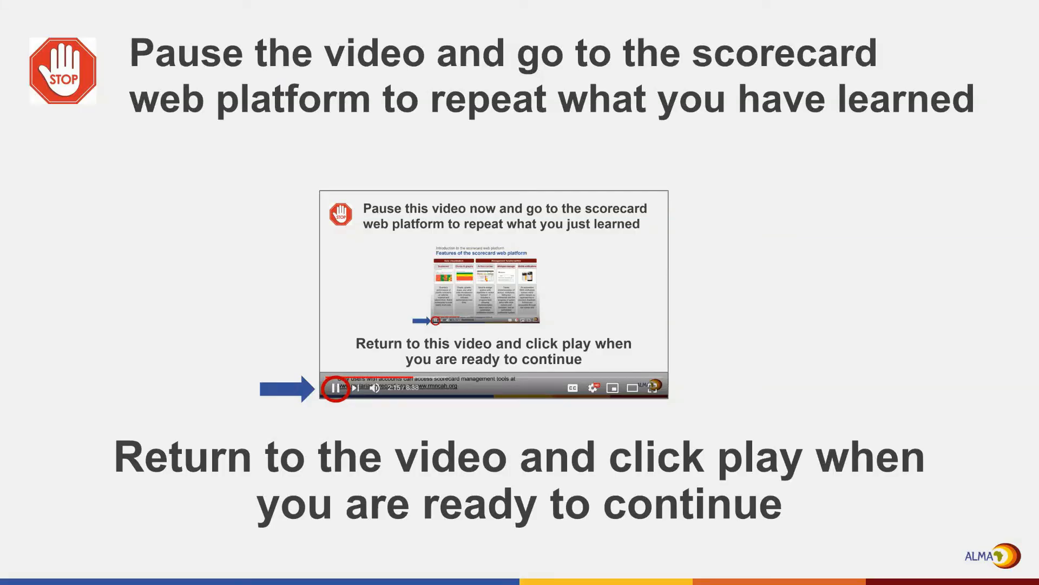